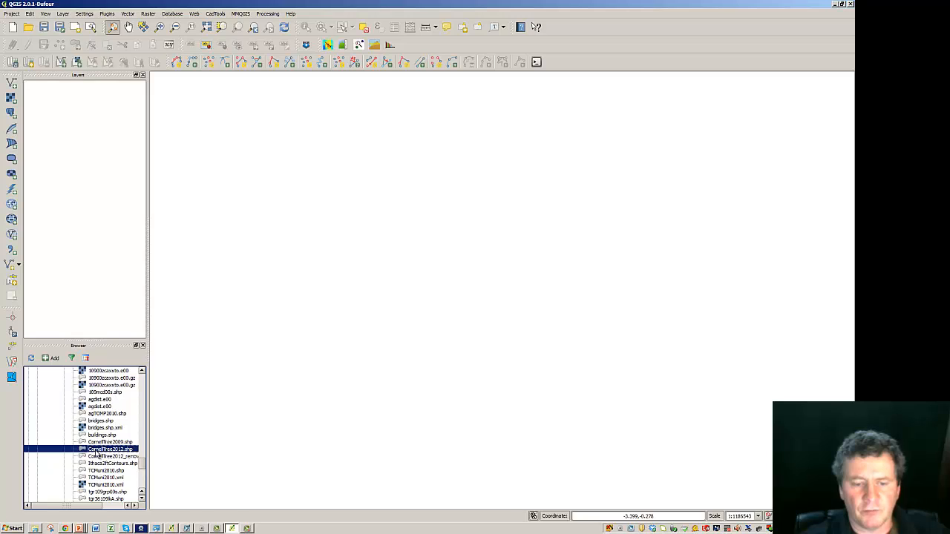
Step: Add the CornellTree2012.shp tree points and the tom_sp_4bd_06in_index12.shp tile index to the map
right_click(96, 453)
click(112, 453)
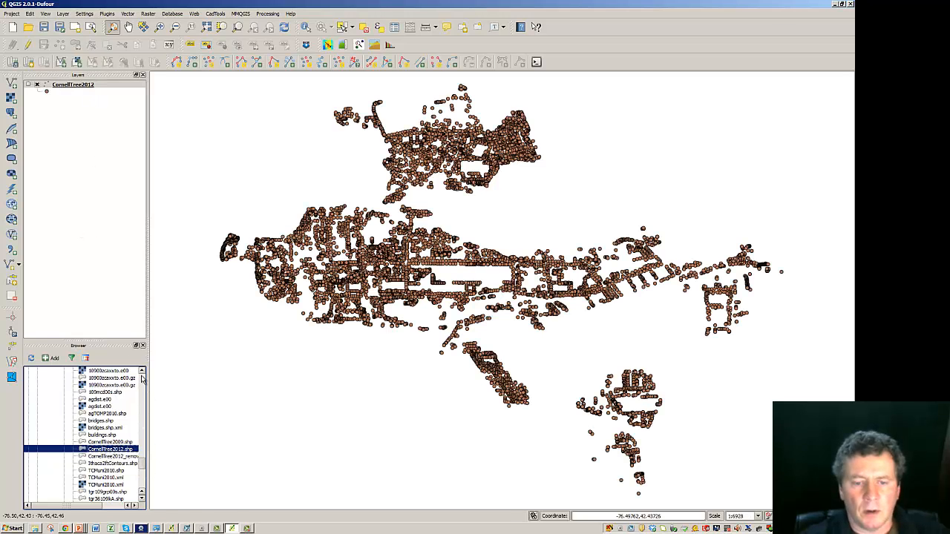
scroll(141, 375, up, 3)
scroll(141, 376, up, 3)
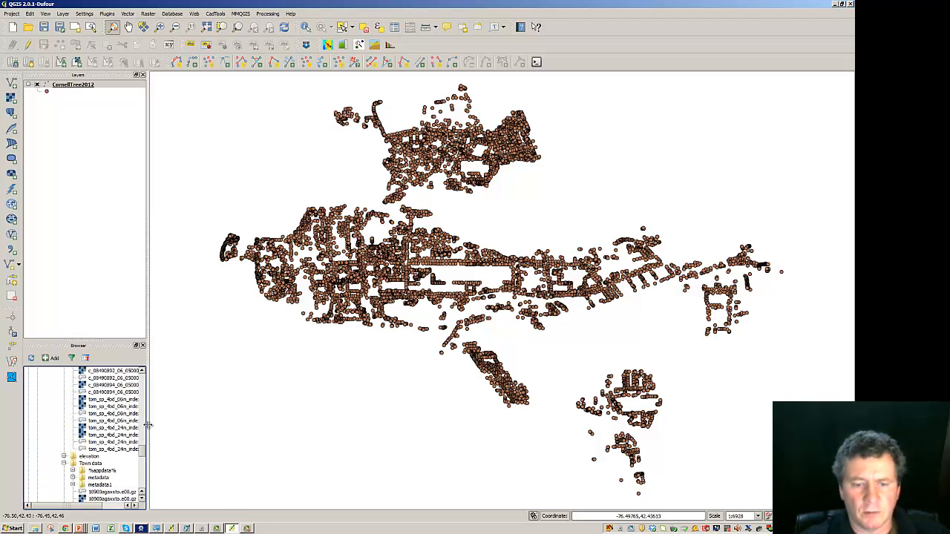
drag(148, 429, 176, 429)
right_click(102, 414)
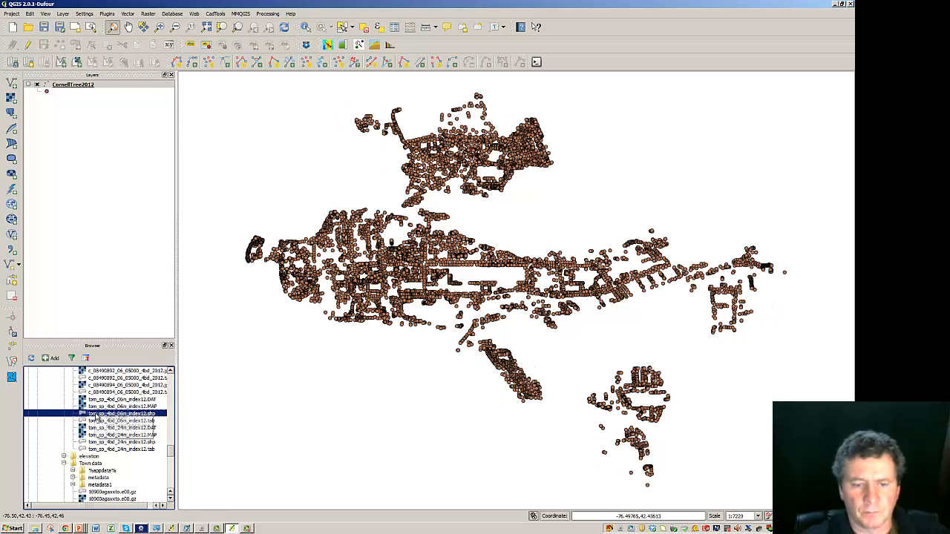
click(111, 418)
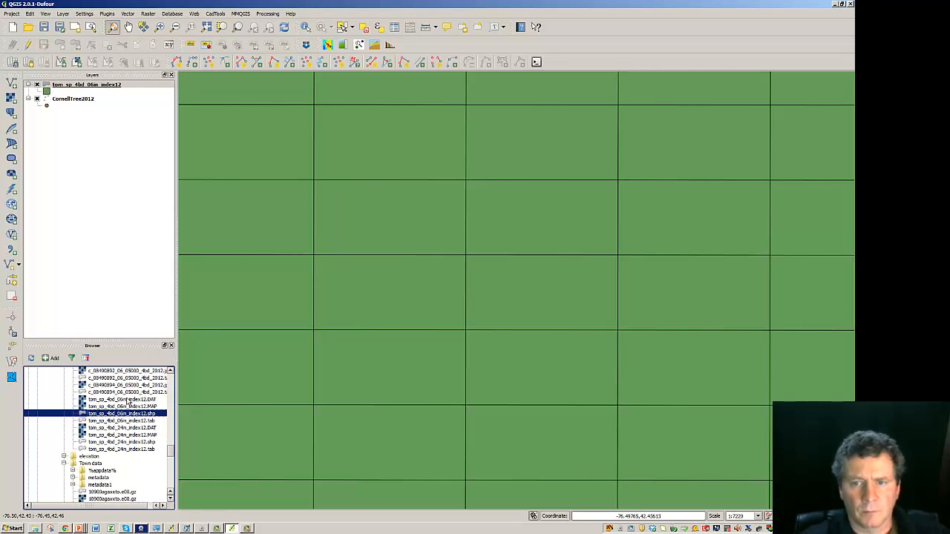
Step: Set the layer transparency of the tom_sp_4bd_06in_index12 tile index to 86
right_click(74, 89)
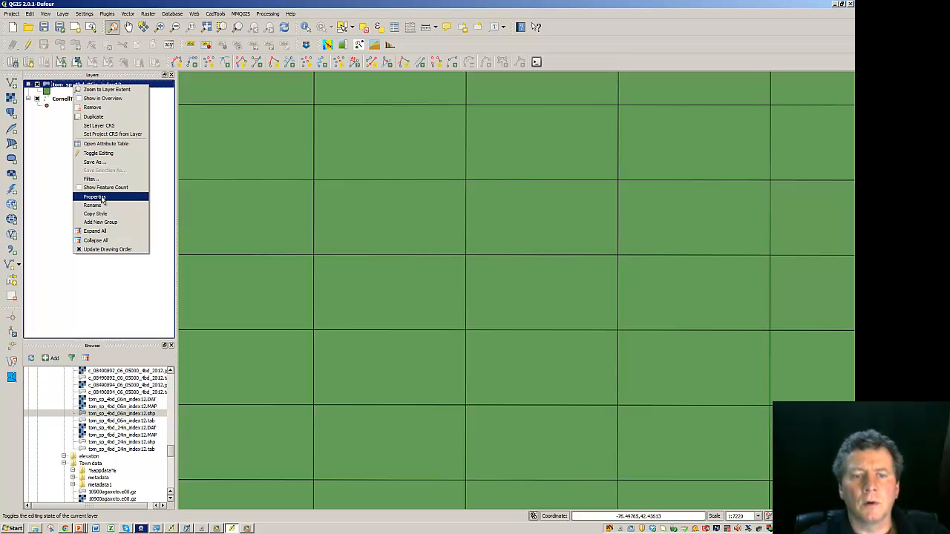
click(94, 197)
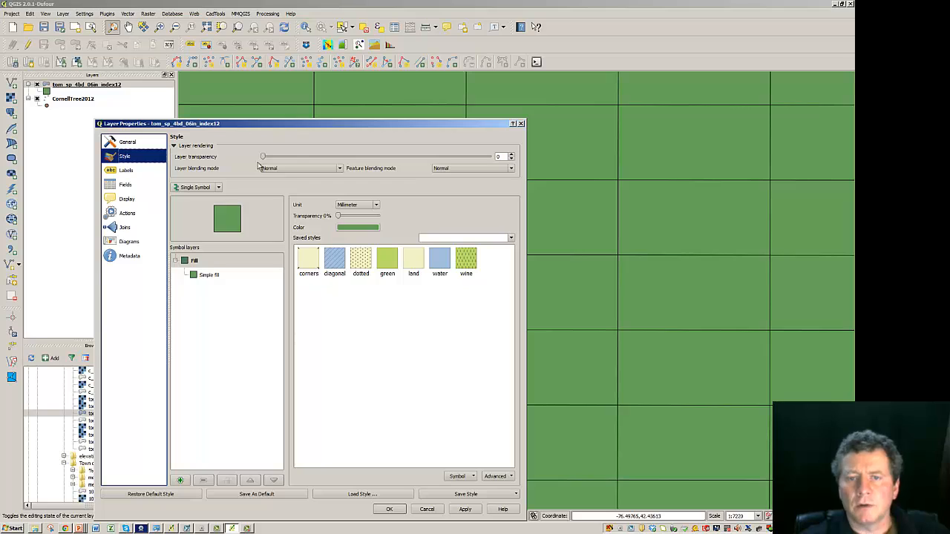
drag(265, 161, 369, 160)
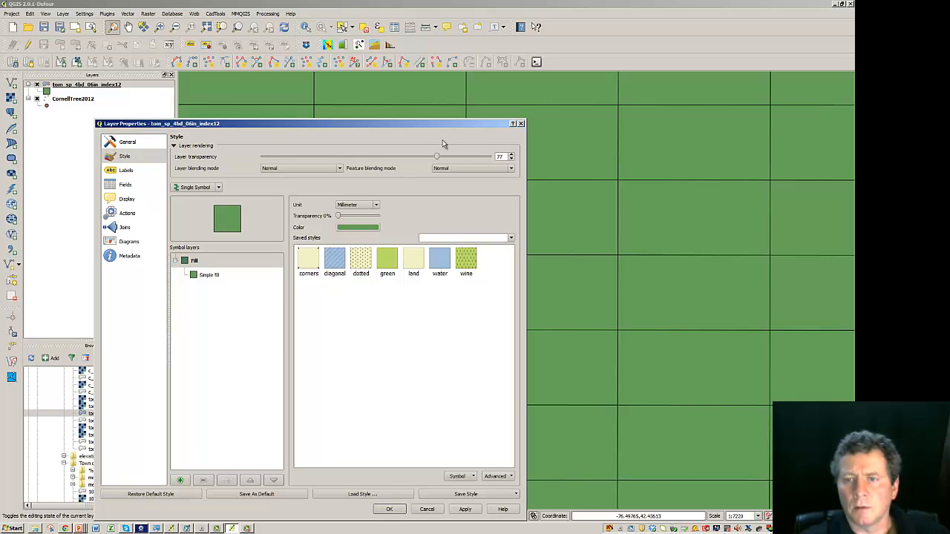
drag(436, 158, 457, 159)
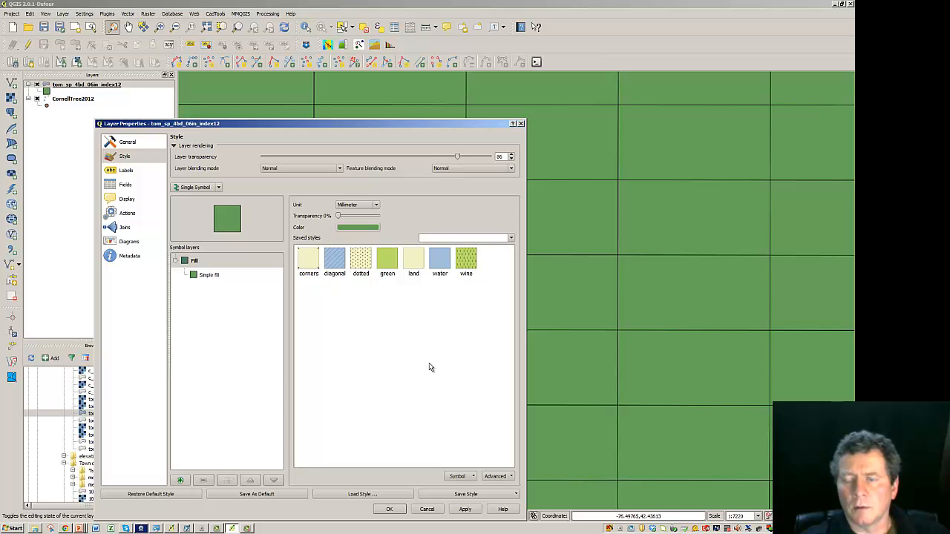
click(389, 509)
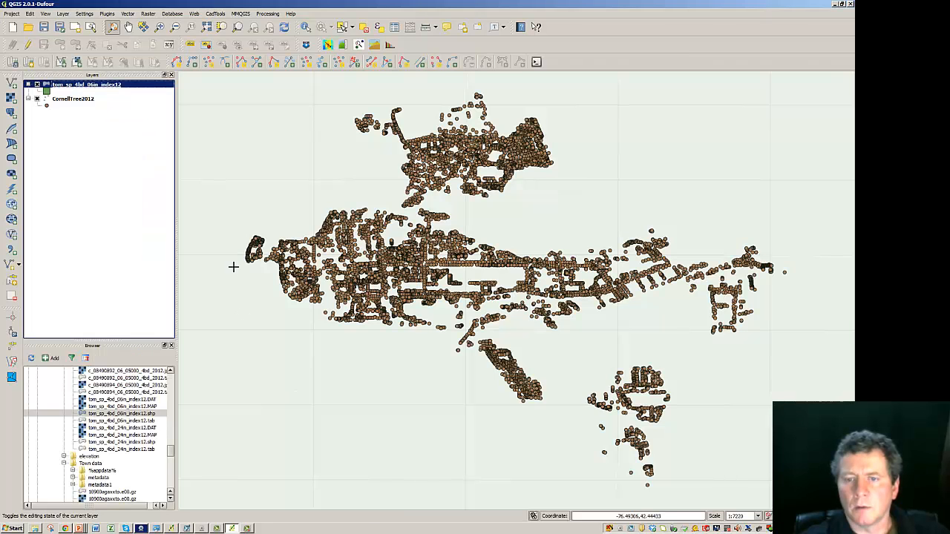
Step: Identify the index tile covering the northwestern part of the main tree cluster to read its image name
click(304, 27)
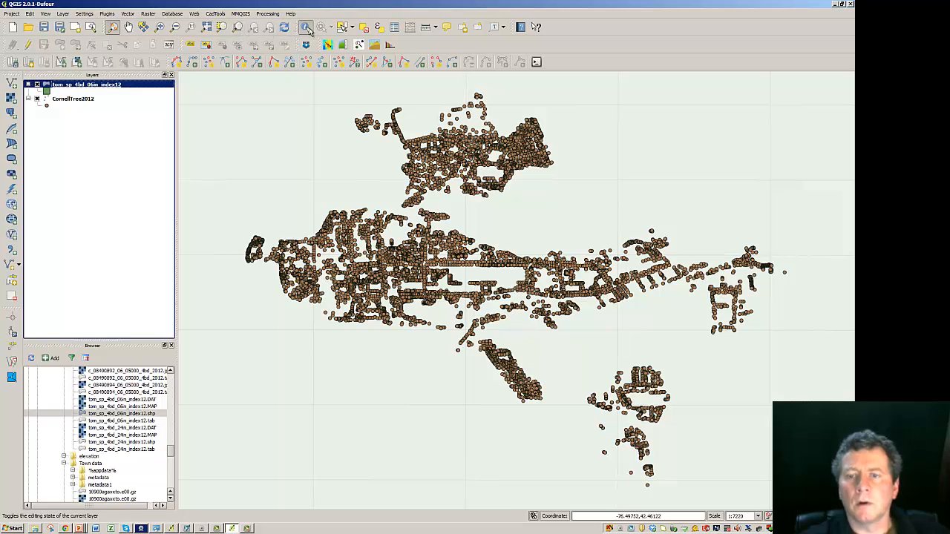
click(337, 190)
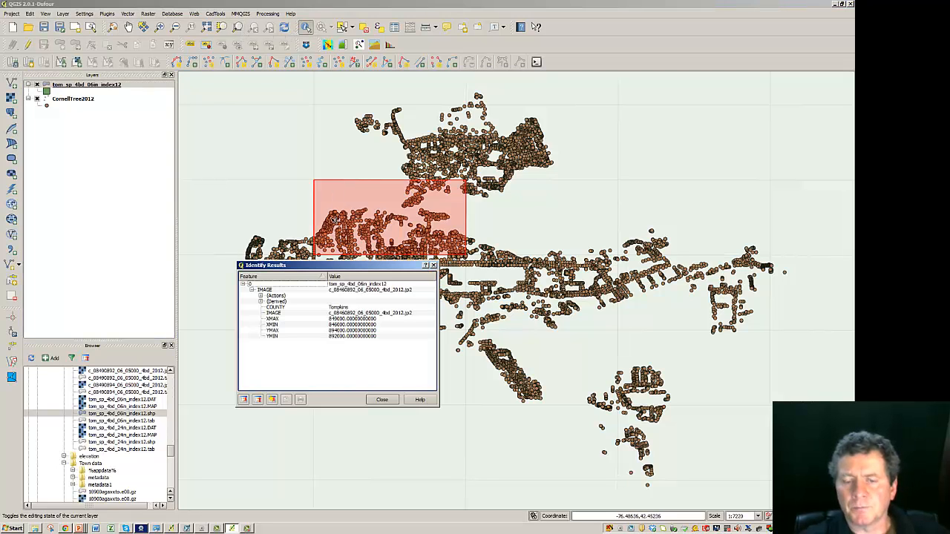
drag(322, 263, 274, 312)
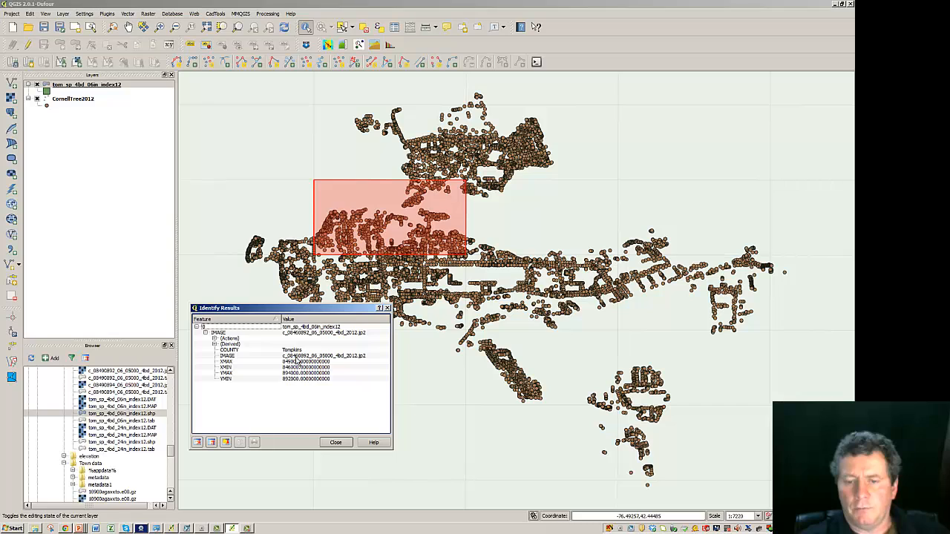
Step: Add the aerial image c_08460892_06_05000_4bd_2012.jp2 to the map as a layer
click(171, 371)
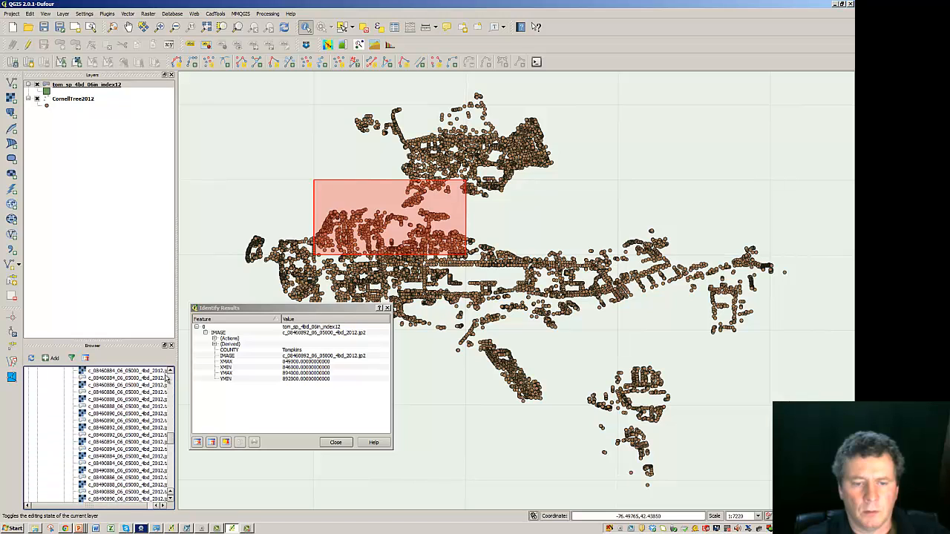
click(102, 429)
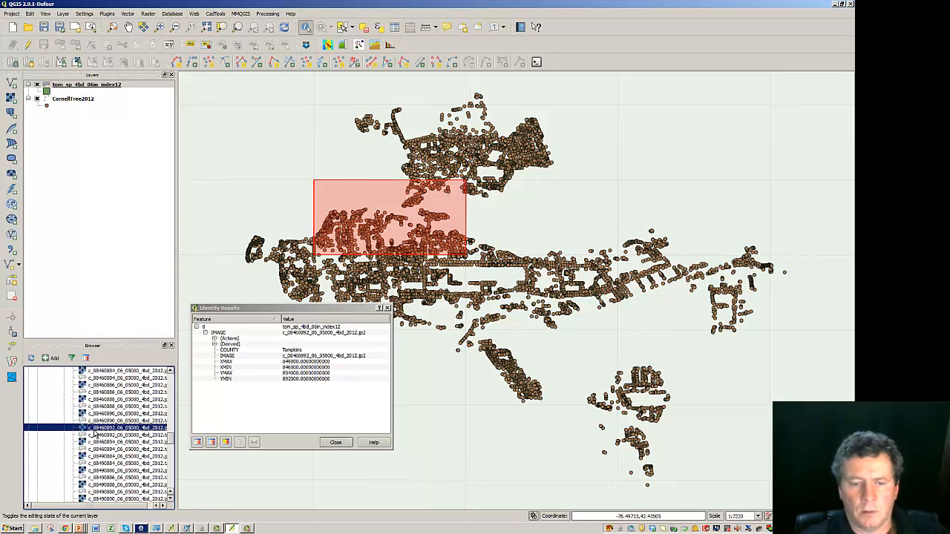
right_click(101, 429)
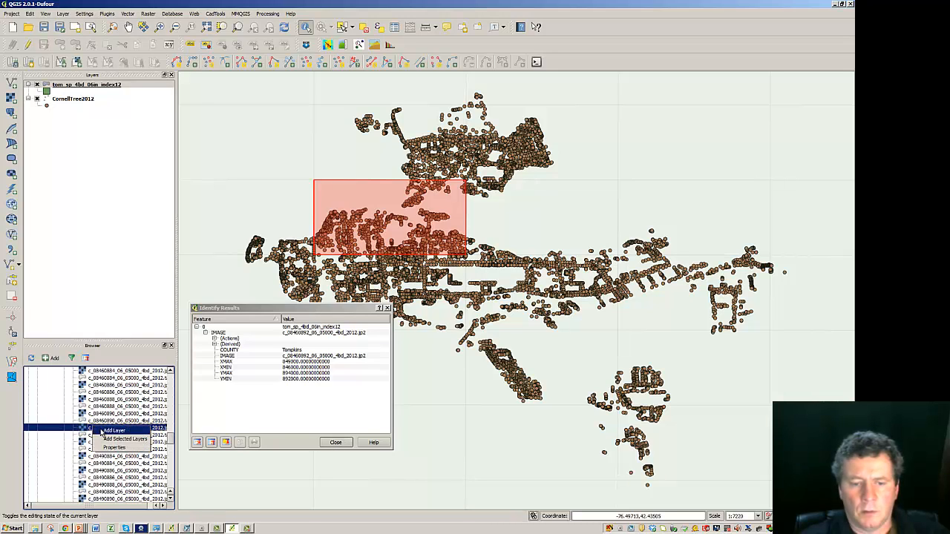
click(106, 431)
Step: Set the coordinate reference system of the c_08460892_06_05000_4bd_2012 layer to NAD83 / New York Central (ftUS), EPSG:2261
right_click(73, 86)
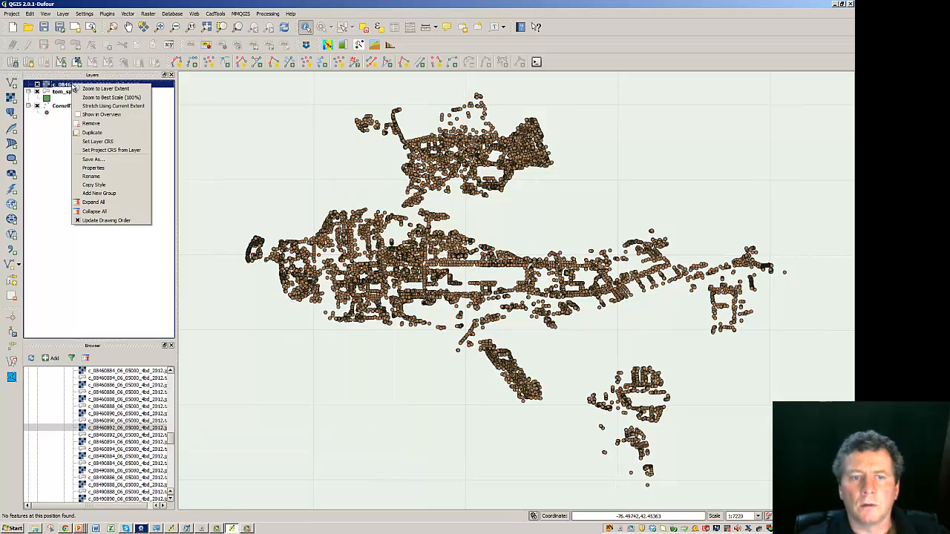
click(95, 142)
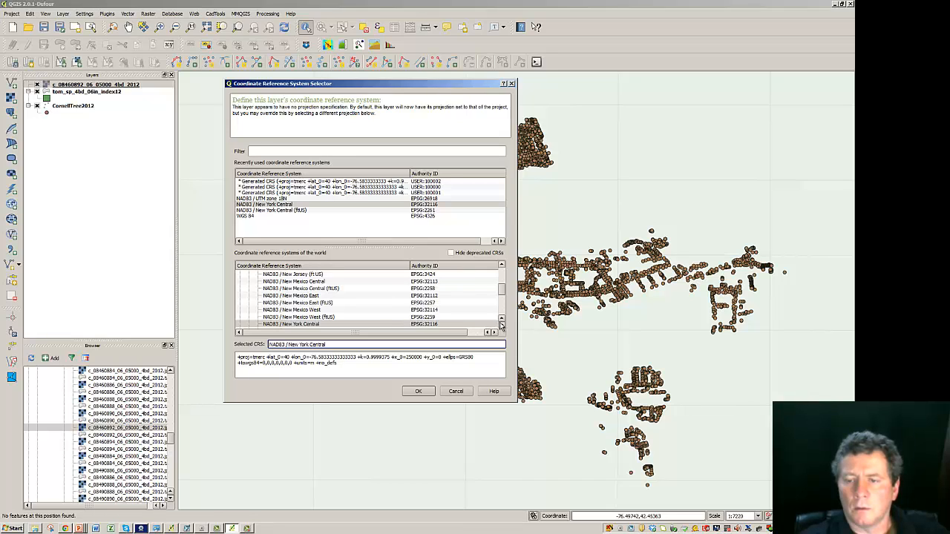
click(502, 329)
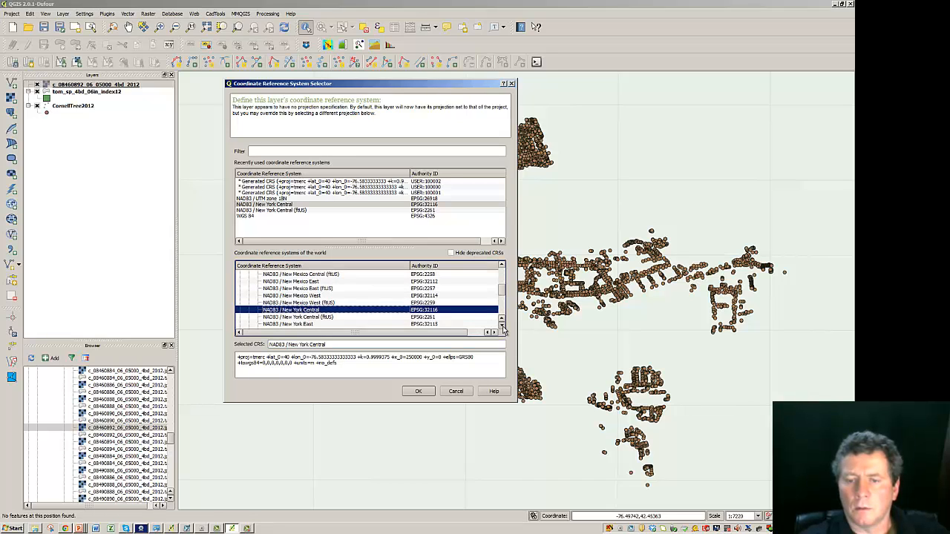
click(301, 318)
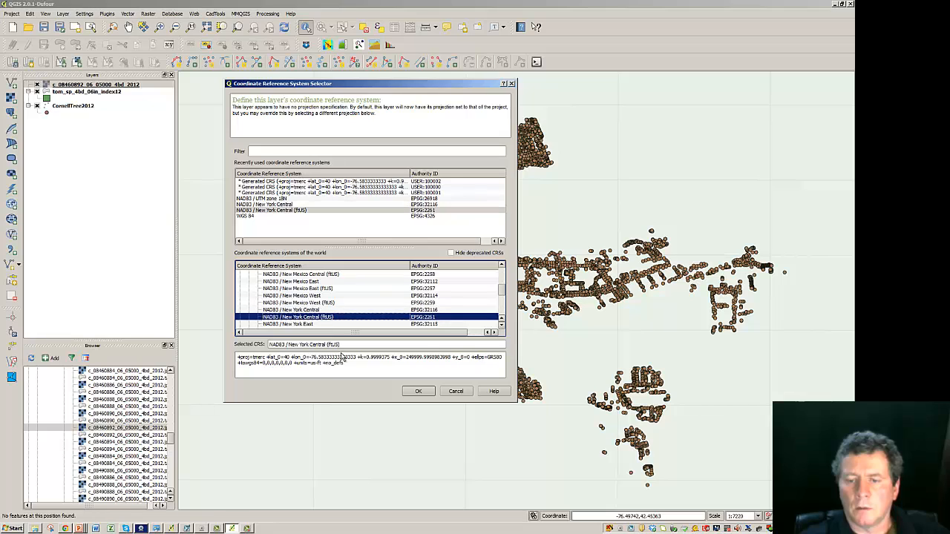
click(419, 391)
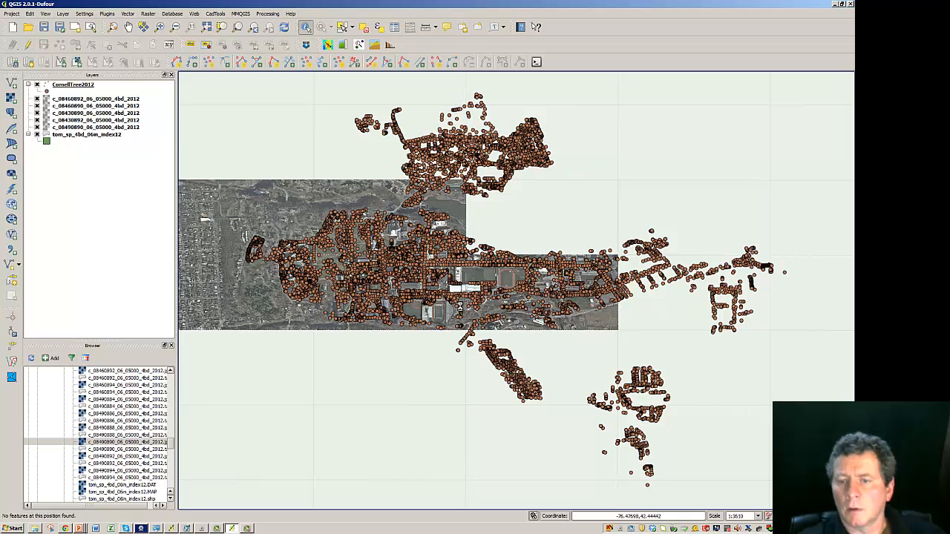
Step: Inspect the tree points over the imagery around the stadium and hide all five aerial image layers
scroll(452, 302, up, 1)
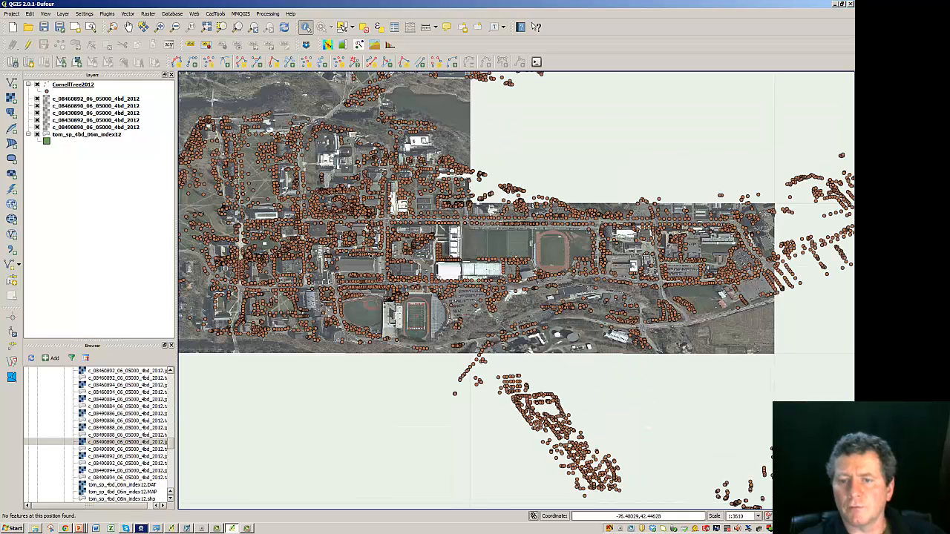
scroll(368, 253, up, 1)
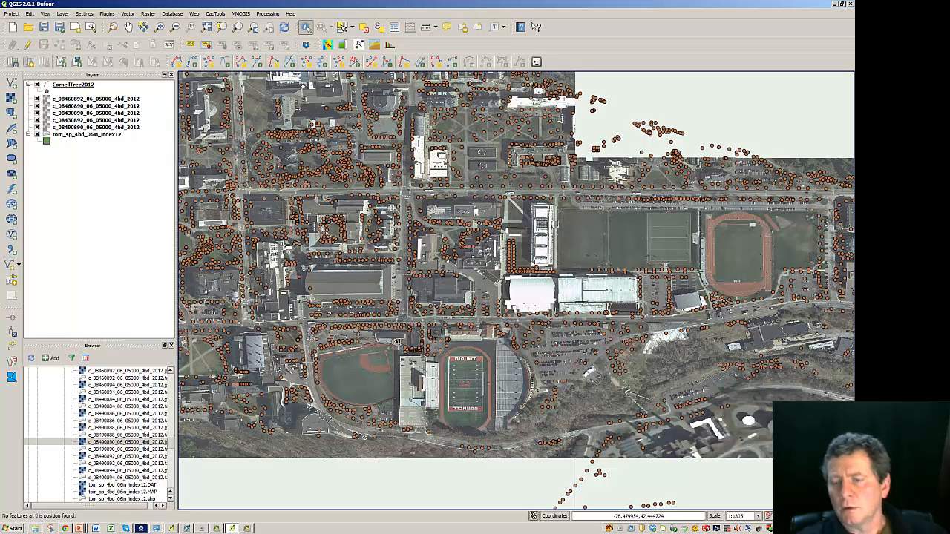
scroll(521, 321, up, 1)
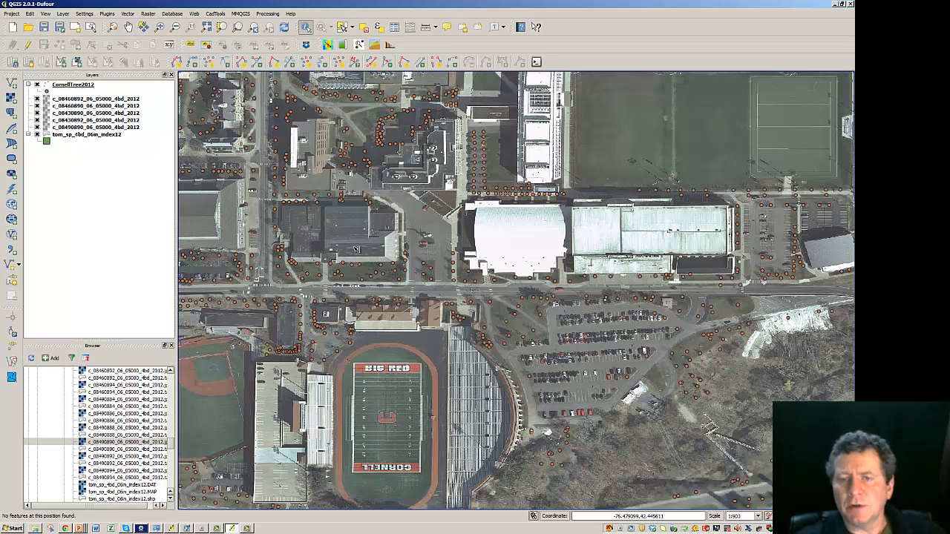
scroll(375, 238, down, 1)
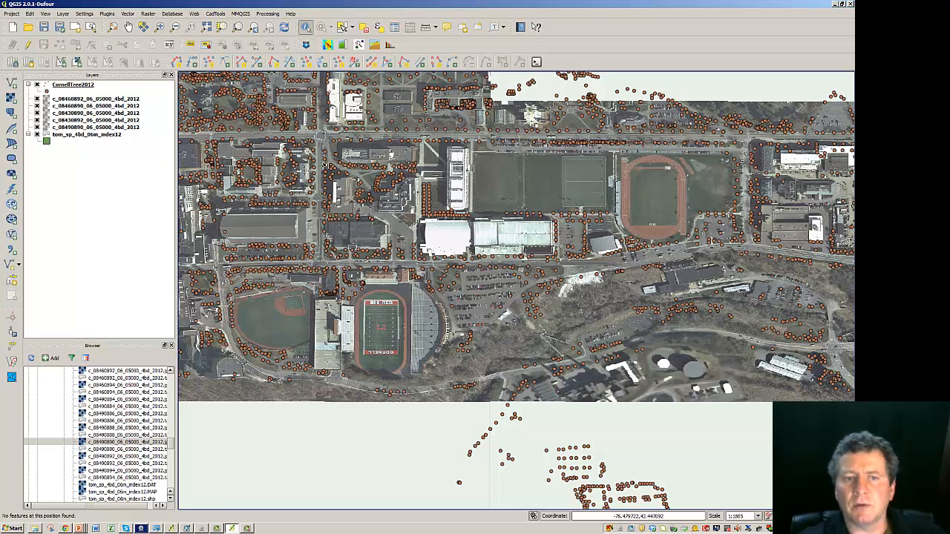
click(37, 106)
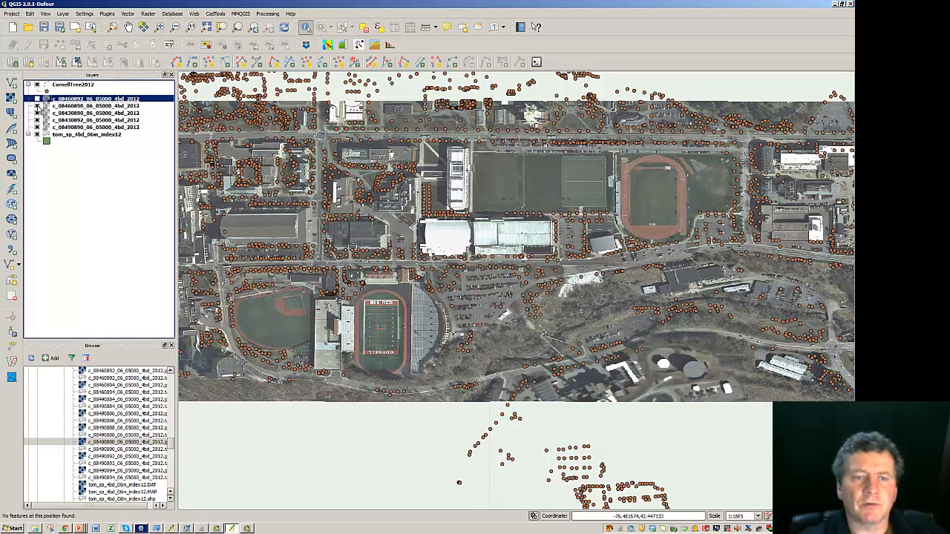
click(37, 113)
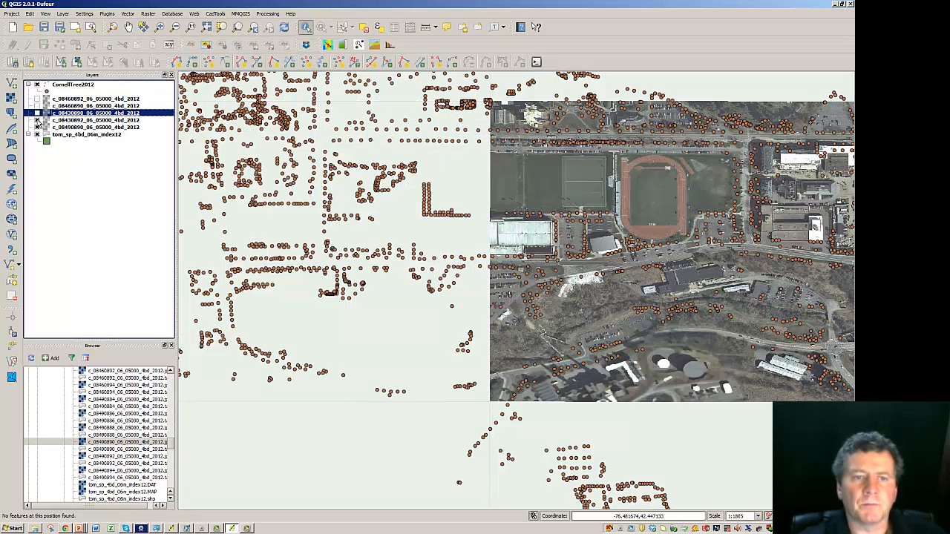
click(37, 120)
click(37, 127)
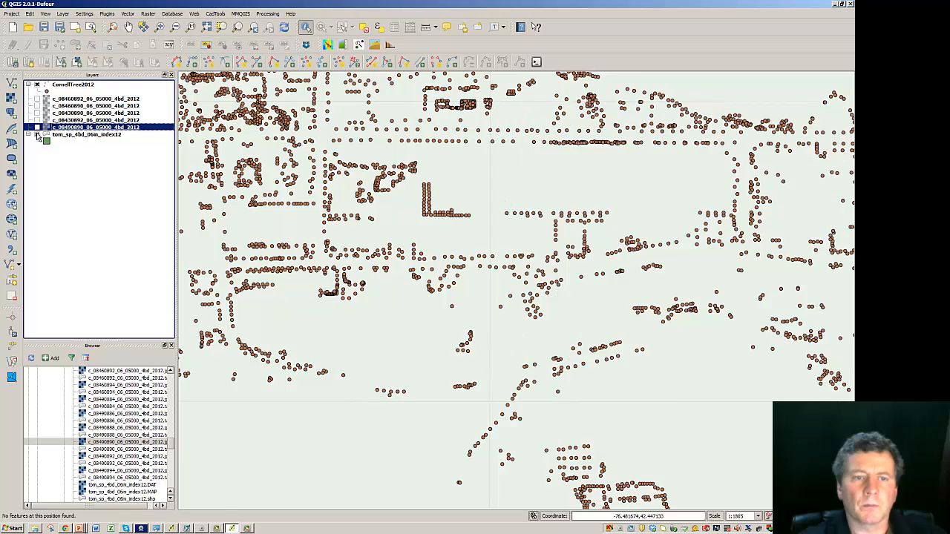
Step: Examine how the campus tree points sit within the full coverage of the image tile index
click(41, 134)
click(207, 45)
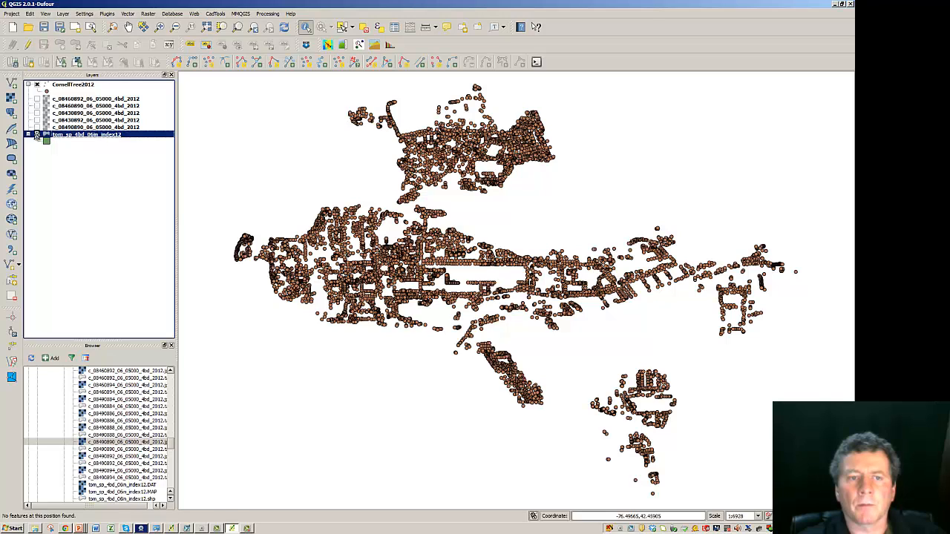
click(36, 134)
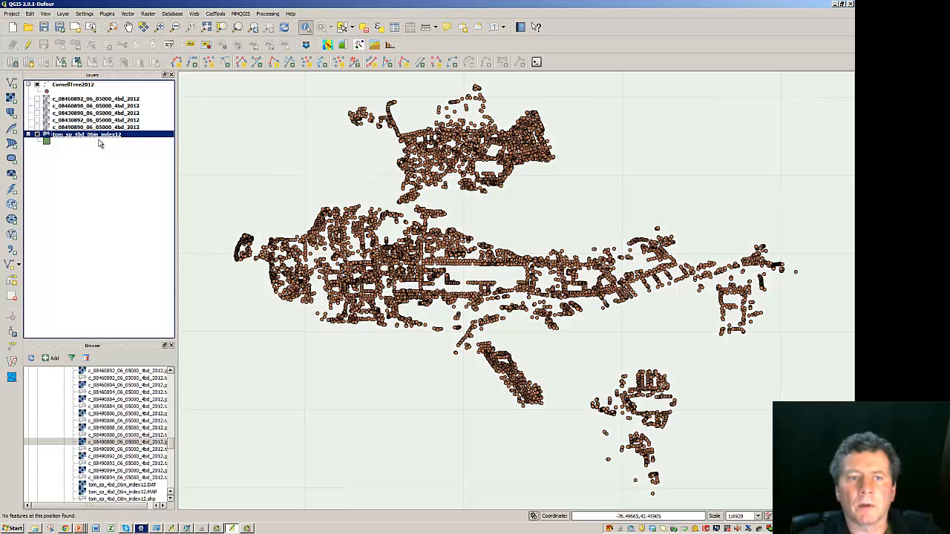
click(205, 27)
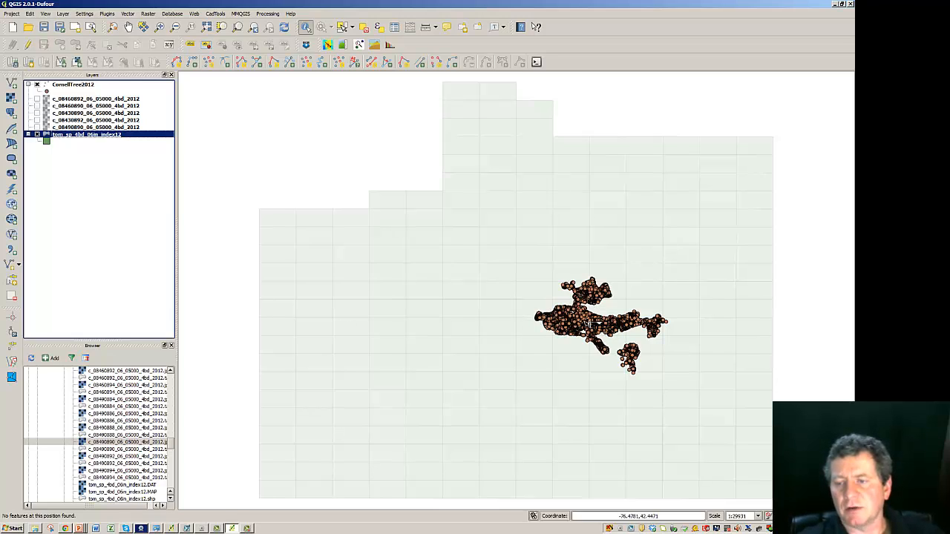
scroll(524, 306, down, 1)
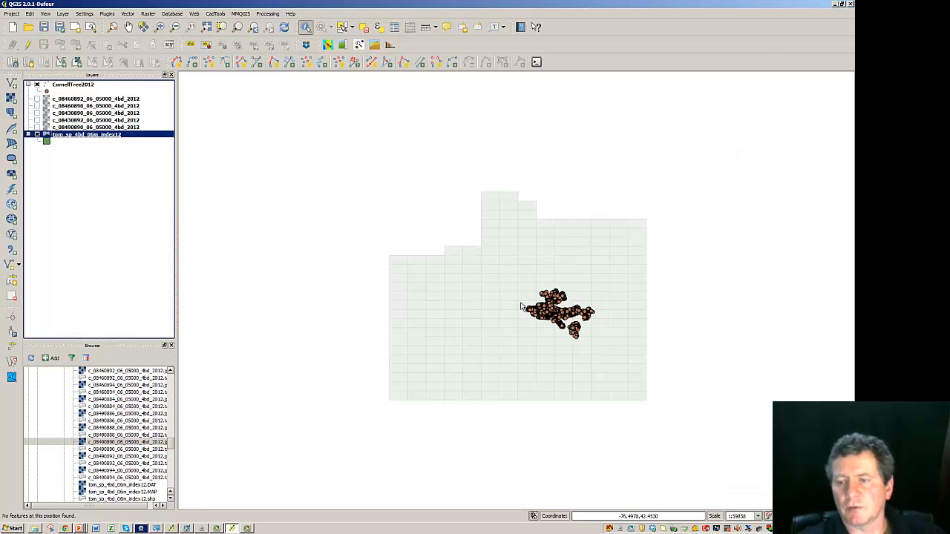
scroll(525, 306, down, 1)
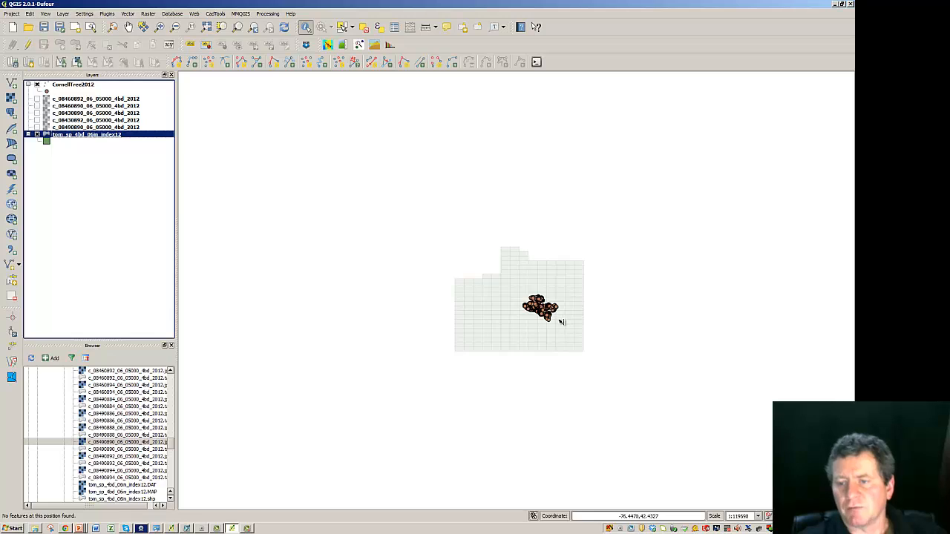
scroll(528, 302, up, 1)
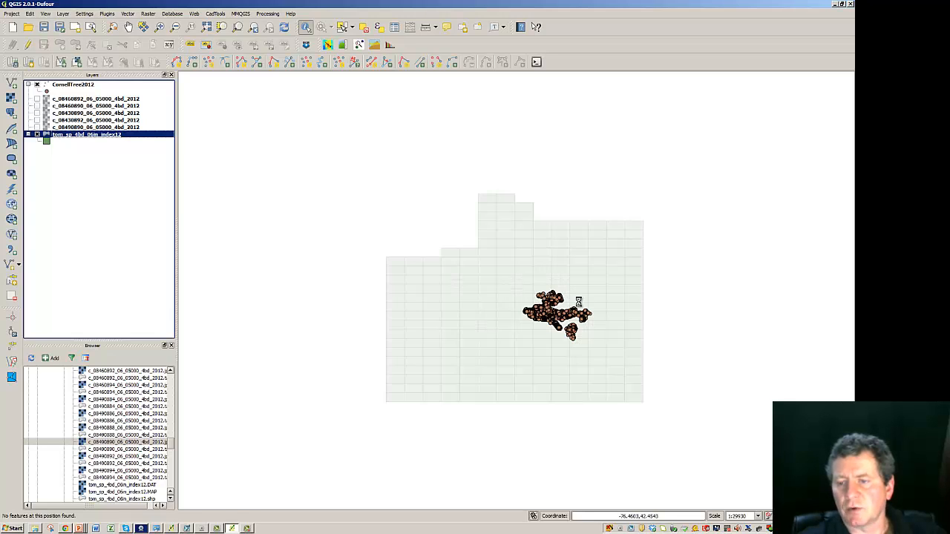
scroll(580, 302, up, 1)
scroll(606, 350, up, 1)
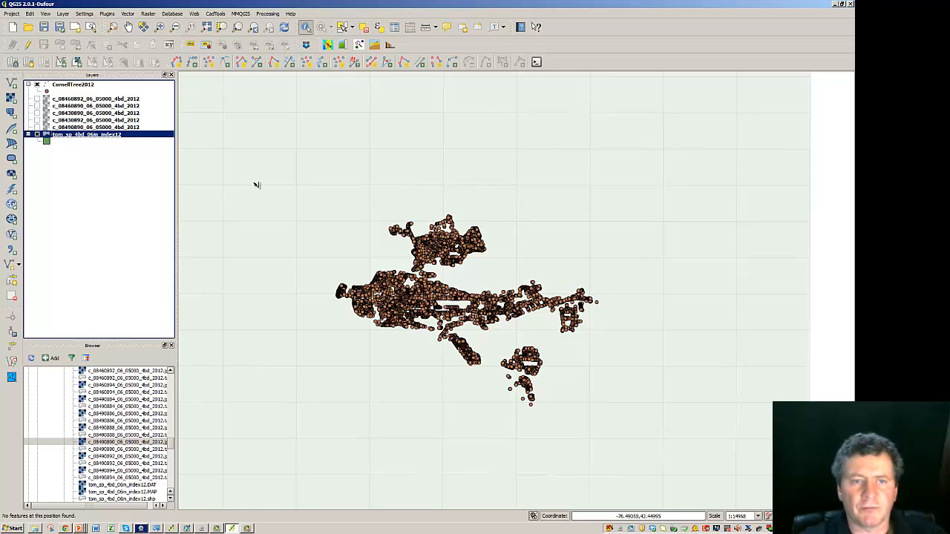
Step: Show the c_08460890_06_05000_4bd_2012 aerial image layer and inspect the tree points over its campus area
click(37, 106)
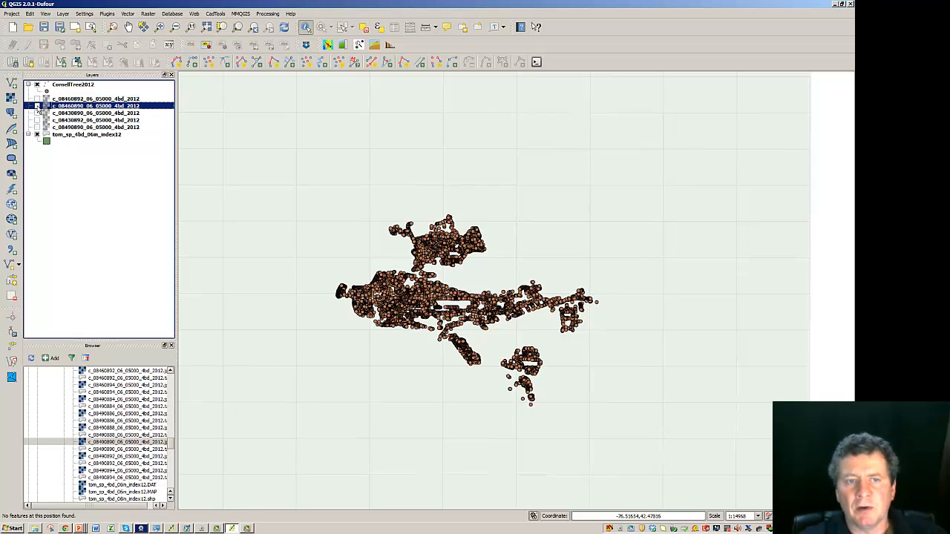
scroll(409, 313, up, 2)
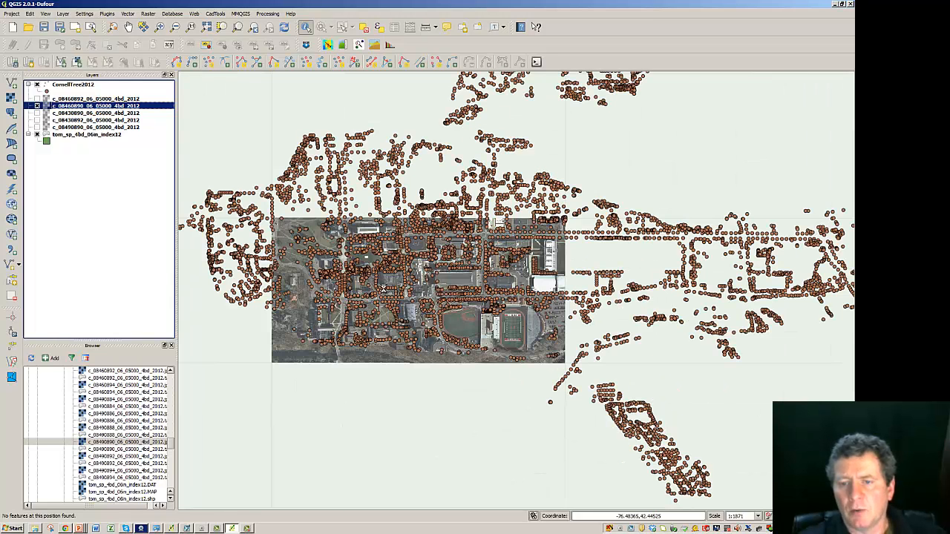
scroll(382, 289, up, 1)
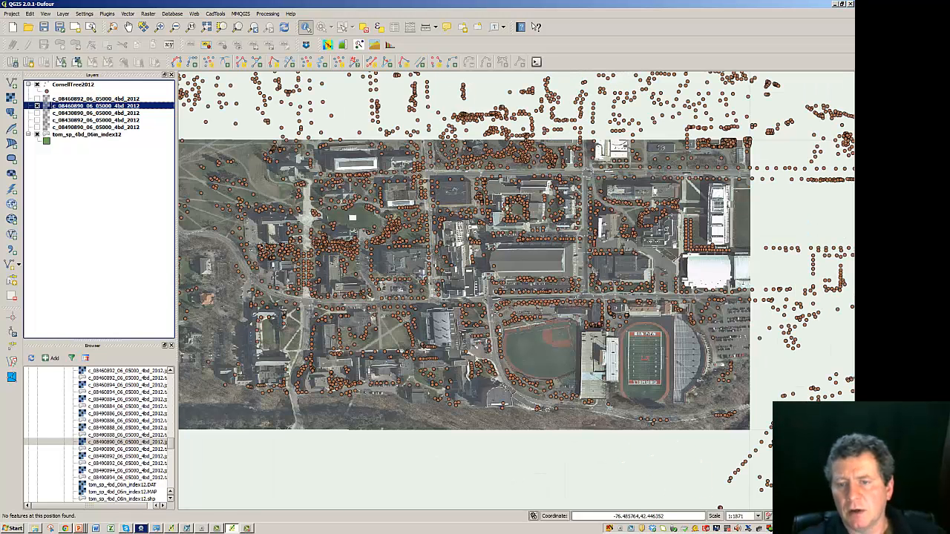
scroll(414, 273, up, 1)
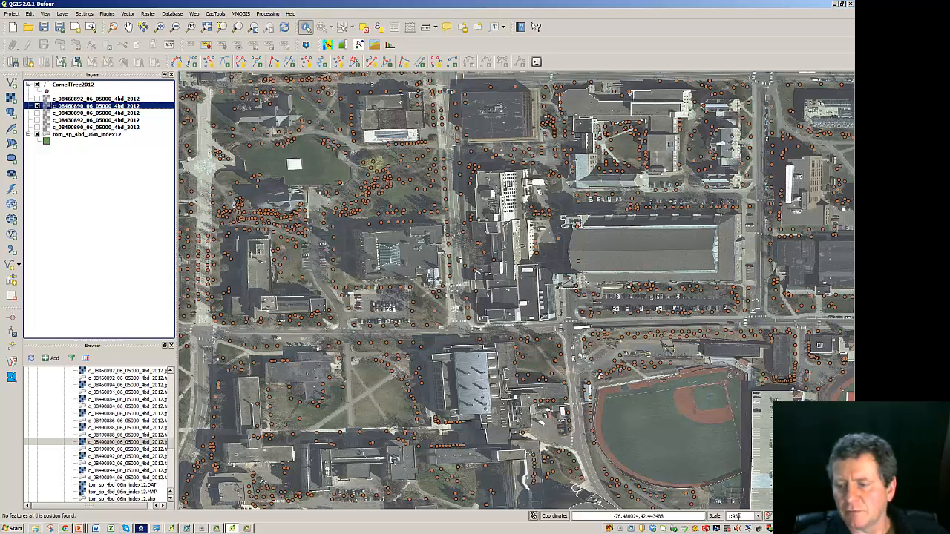
Step: Try the map at a scale of 1:1000, and set it to 1:2500
click(758, 517)
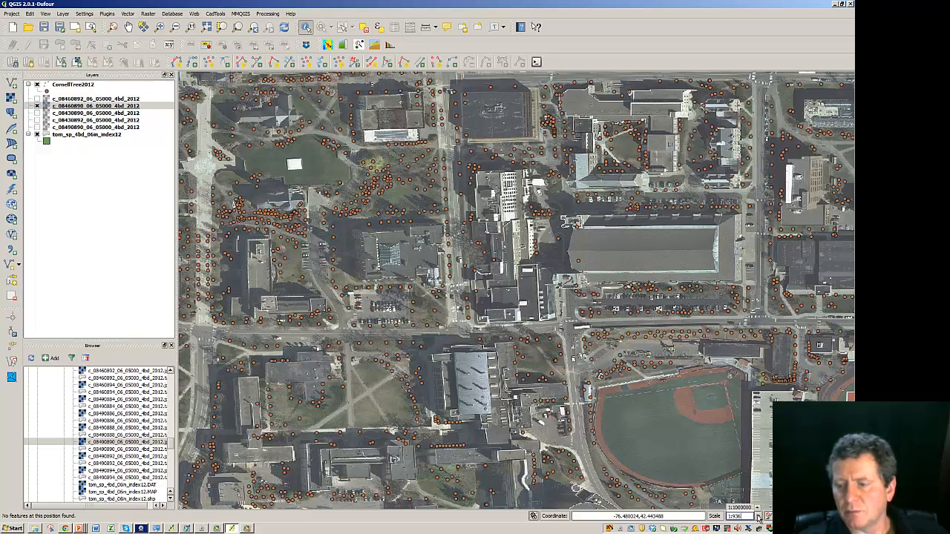
click(751, 510)
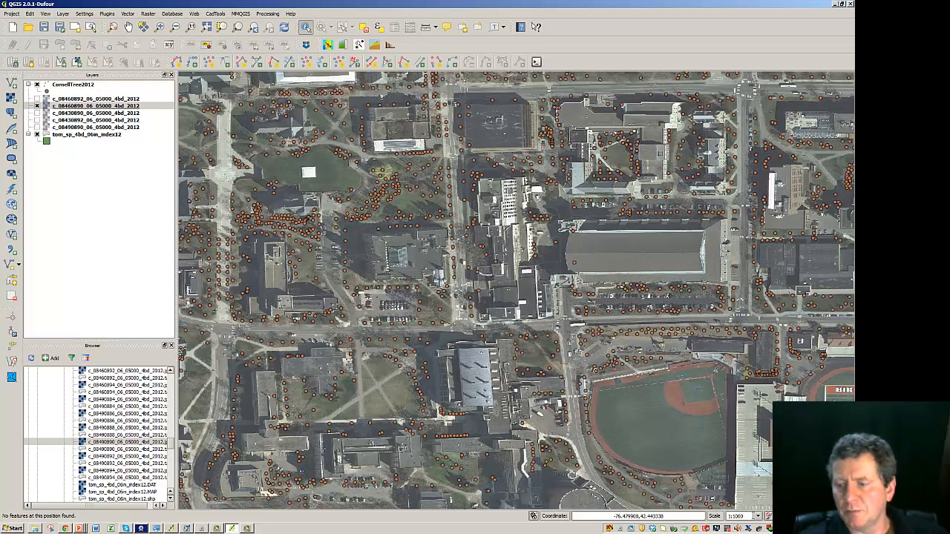
click(757, 518)
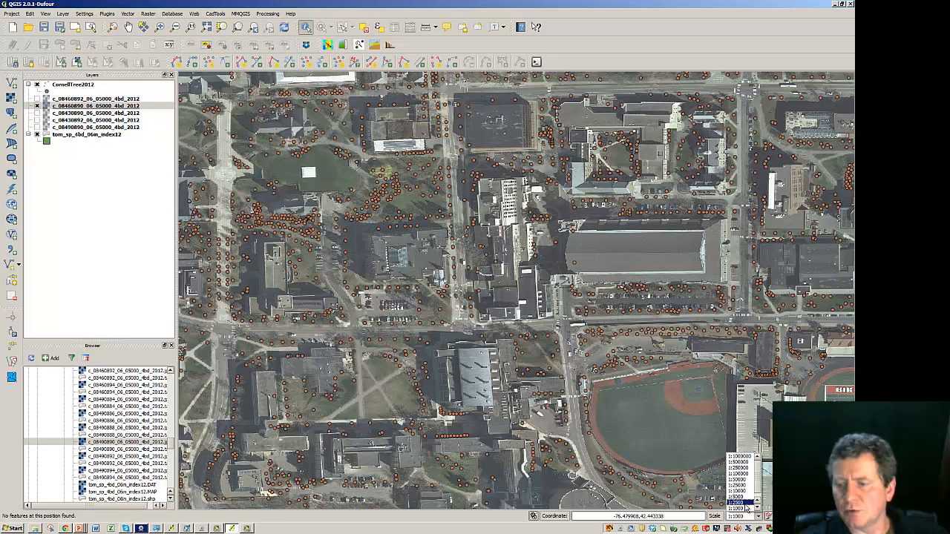
click(745, 503)
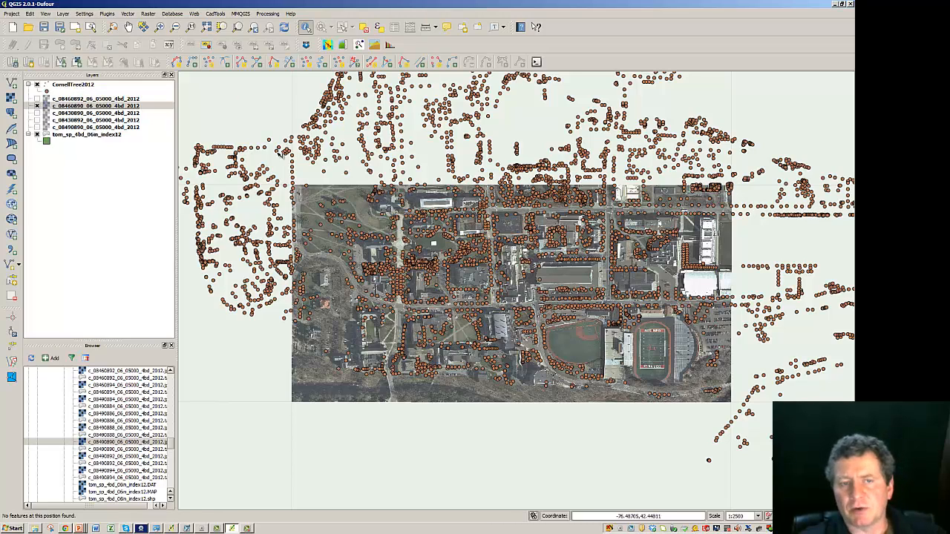
Step: Open the attribute table of the CornellTree2012 layer and sort its records by the Common field
right_click(70, 87)
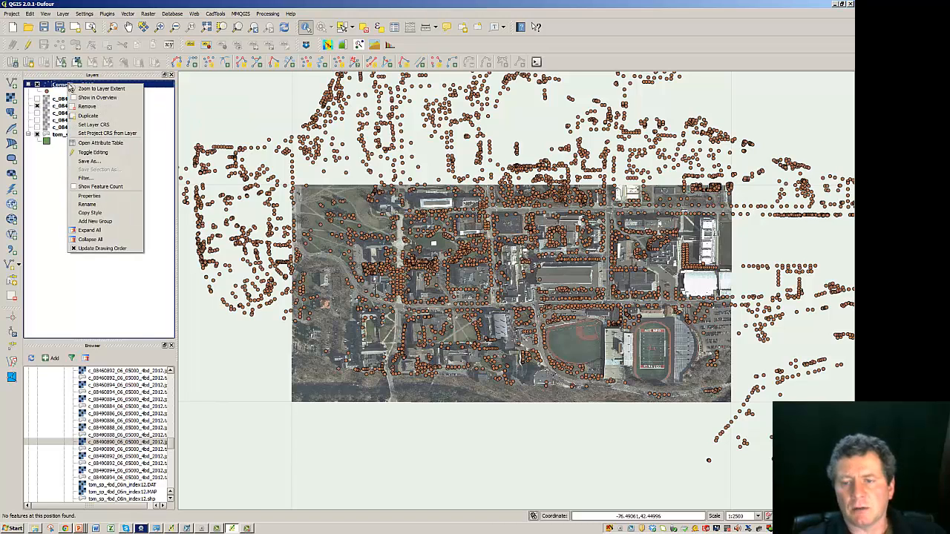
click(104, 143)
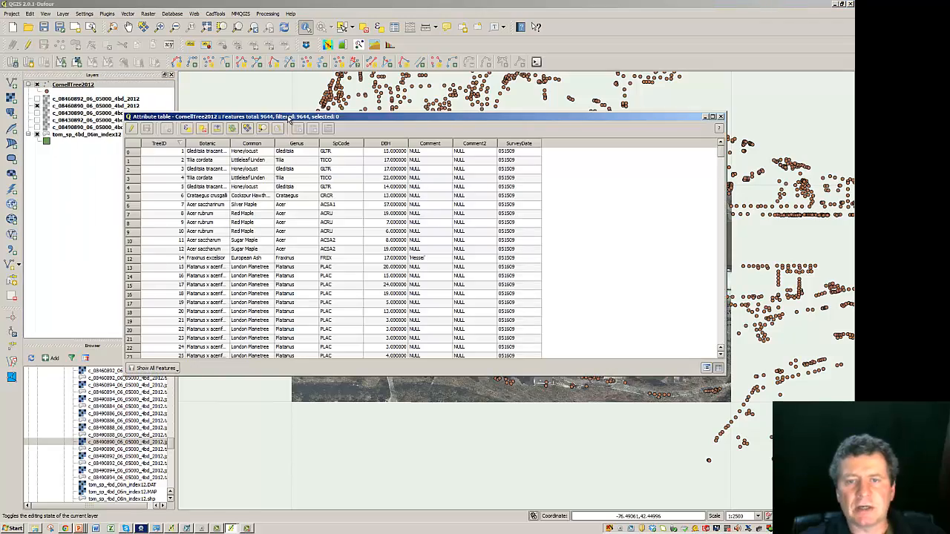
drag(288, 118, 205, 151)
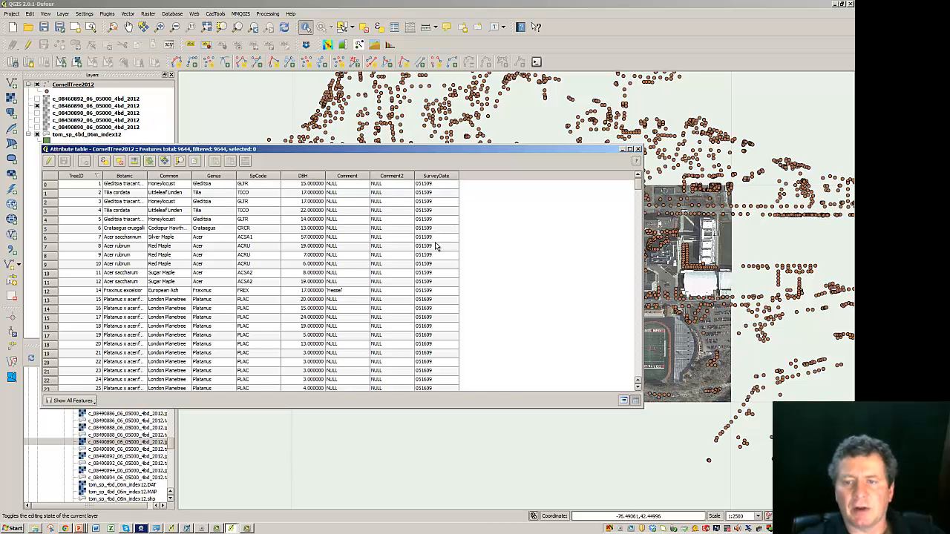
click(170, 176)
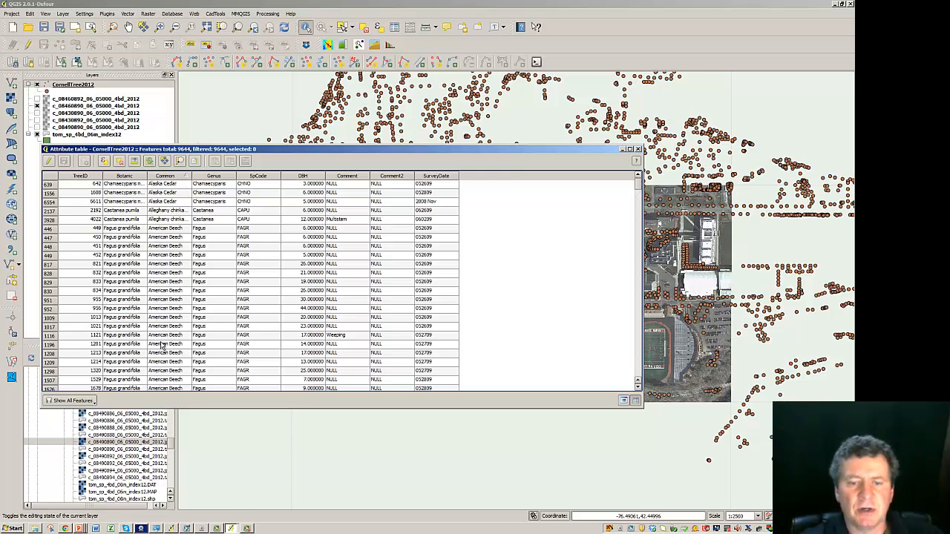
Step: Widen the Common column of the attribute table so the long tree names fit
scroll(169, 311, down, 2)
scroll(169, 307, down, 10)
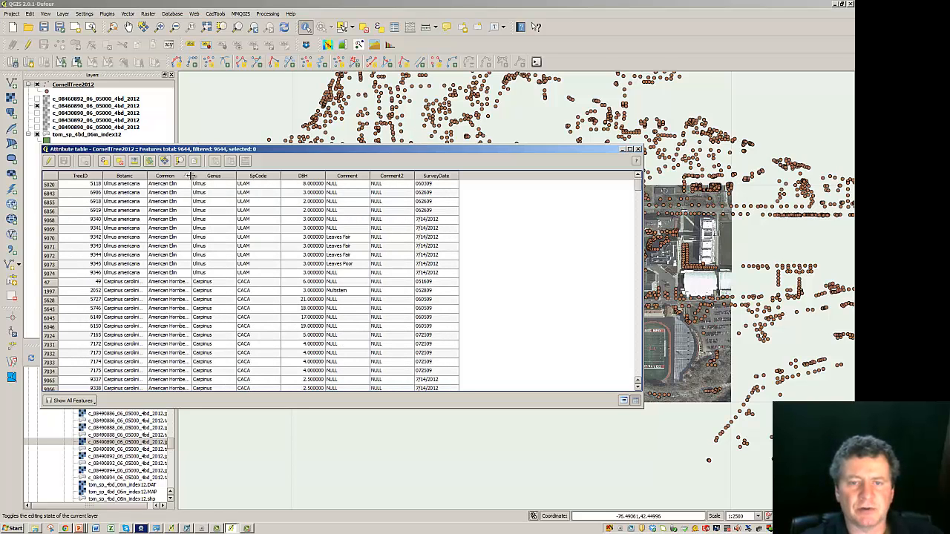
drag(192, 176, 267, 180)
Step: Look through the CornellTree2012 records sorted by common name to examine the species and their attributes
scroll(232, 219, down, 5)
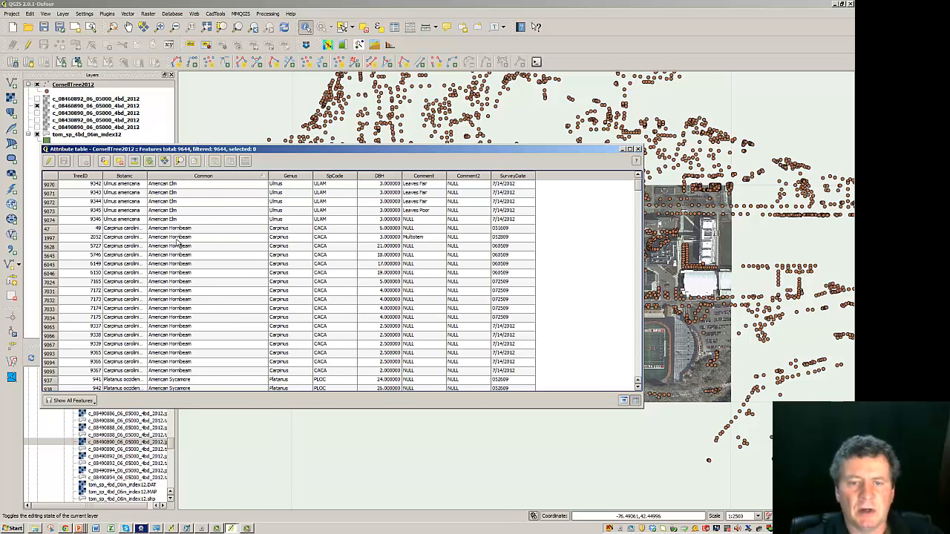
scroll(183, 331, down, 2)
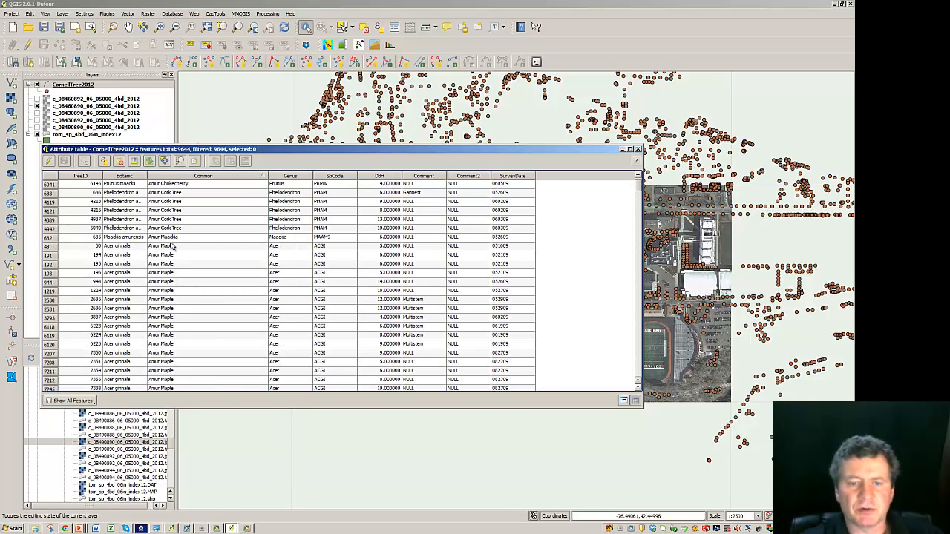
scroll(179, 260, down, 8)
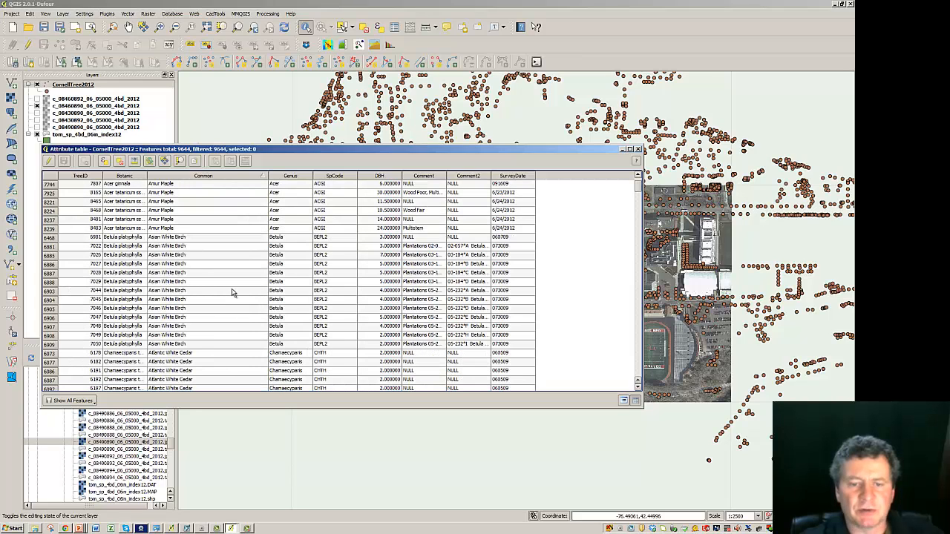
scroll(232, 292, down, 8)
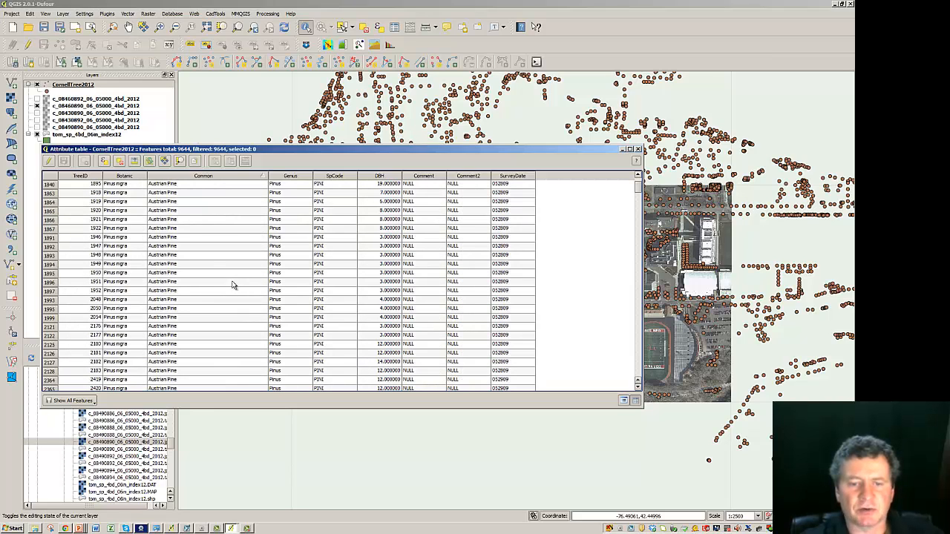
scroll(182, 268, down, 8)
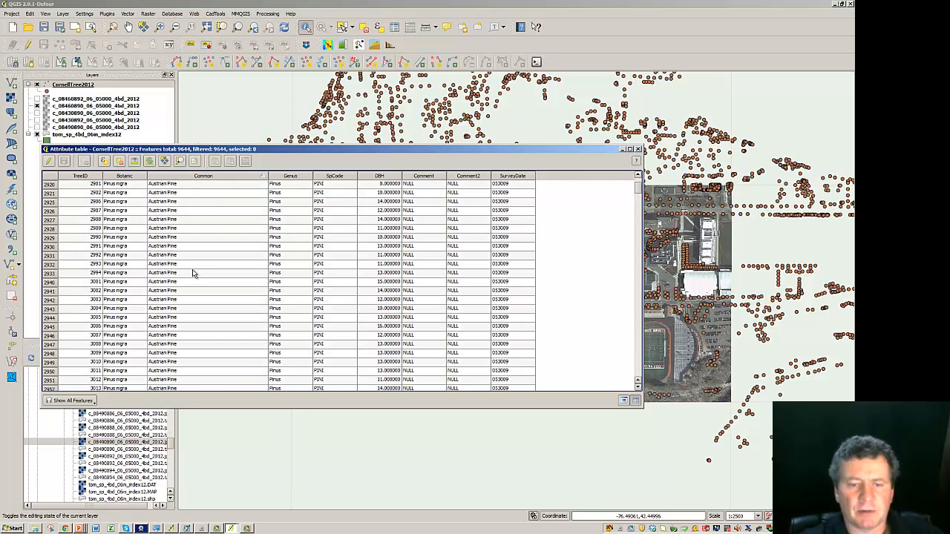
scroll(195, 277, down, 8)
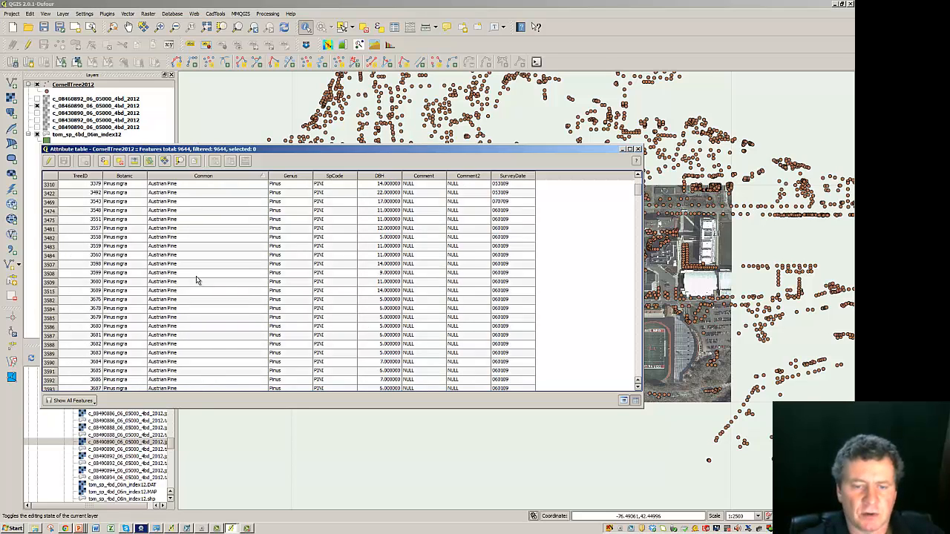
scroll(200, 312, down, 10)
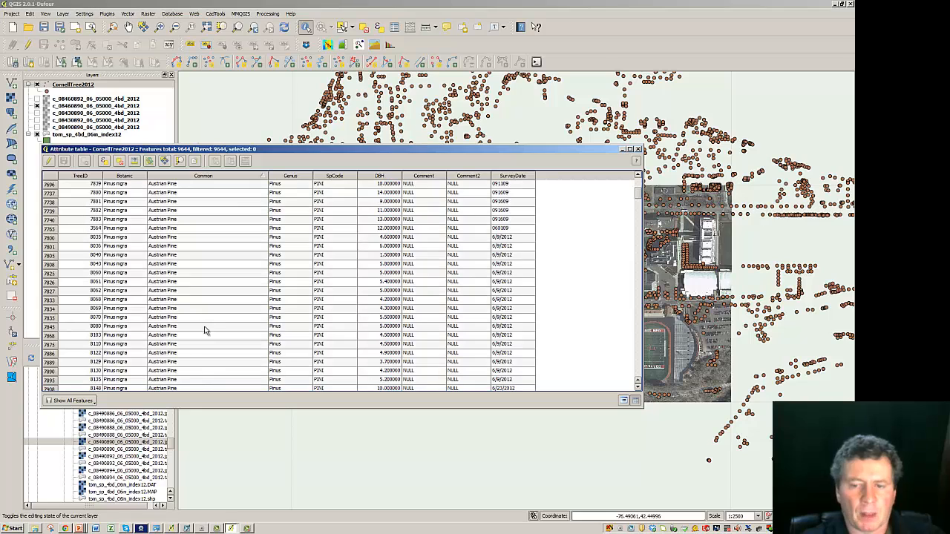
scroll(200, 327, down, 10)
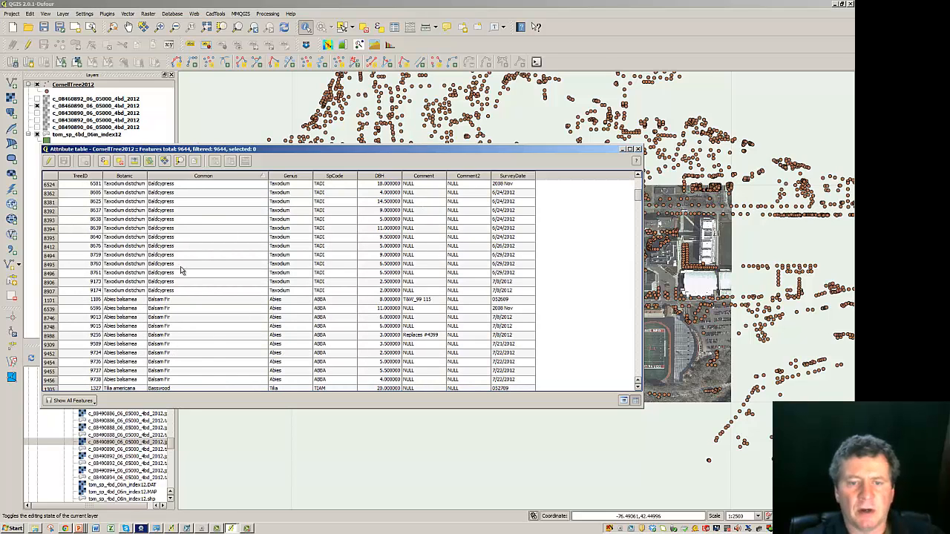
scroll(186, 355, up, 1)
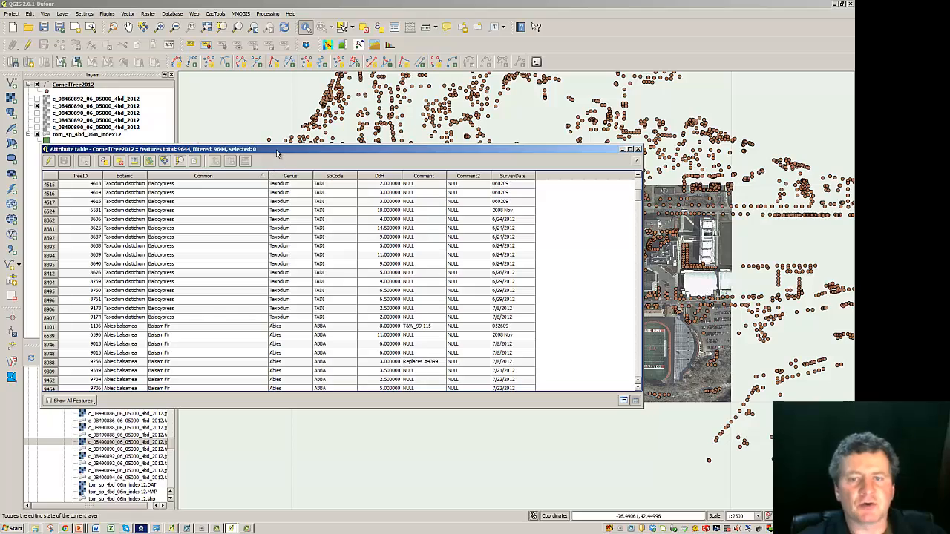
drag(278, 151, 286, 217)
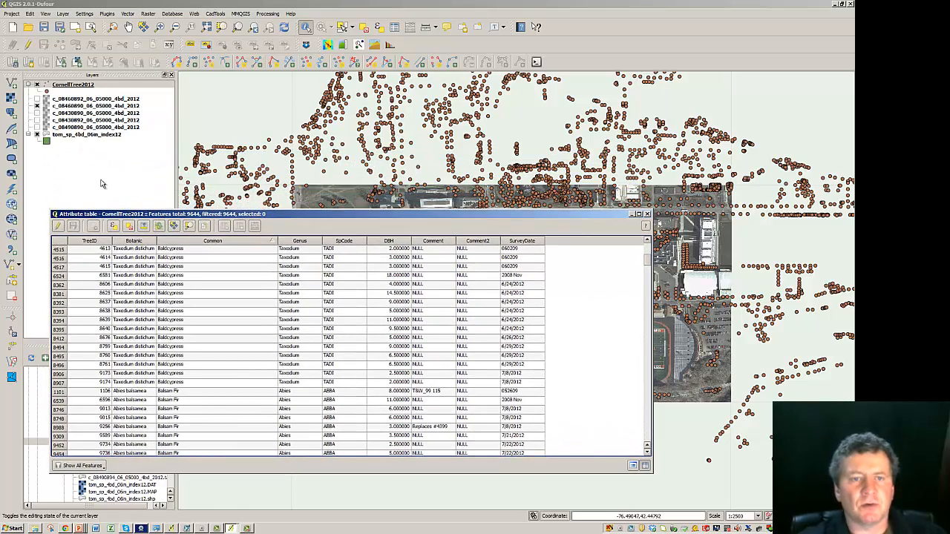
Step: Switch the style of the CornellTree2012 layer to rule-based rendering
right_click(80, 87)
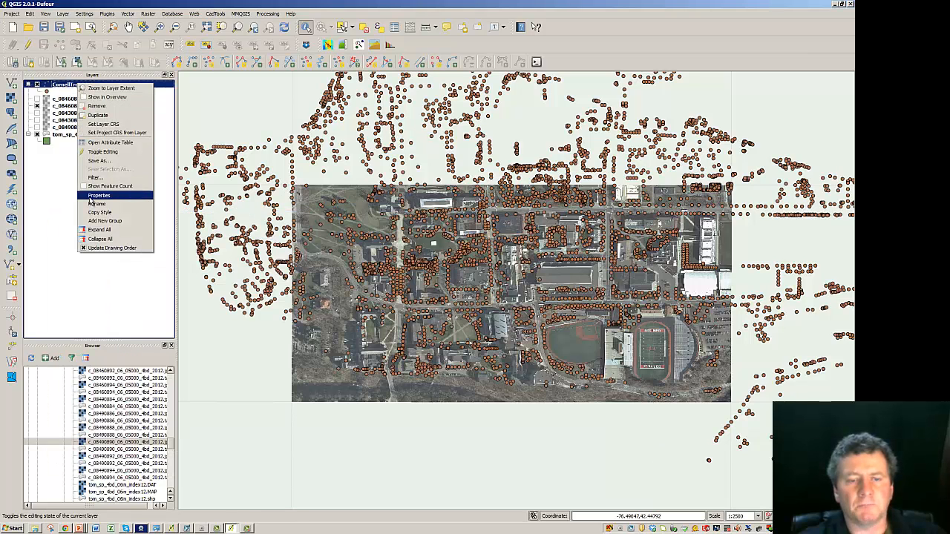
click(90, 196)
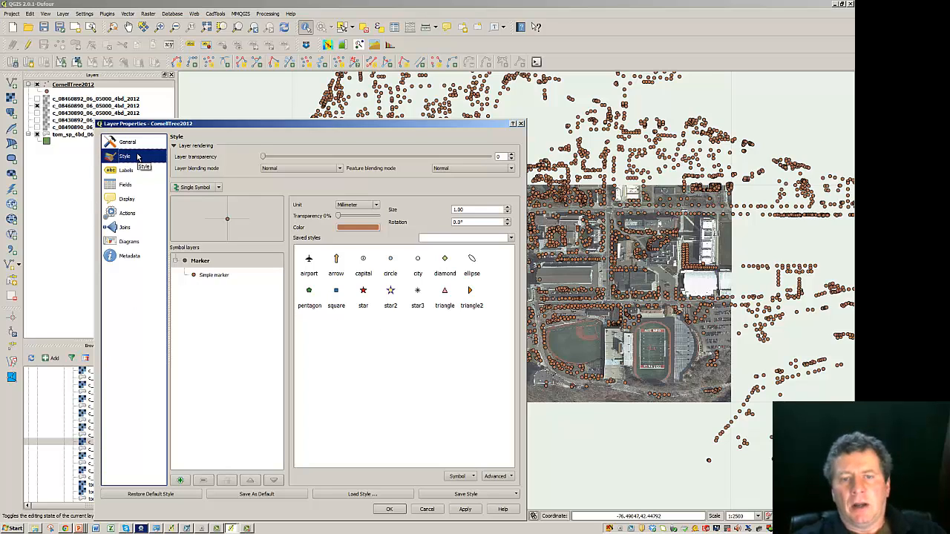
click(218, 188)
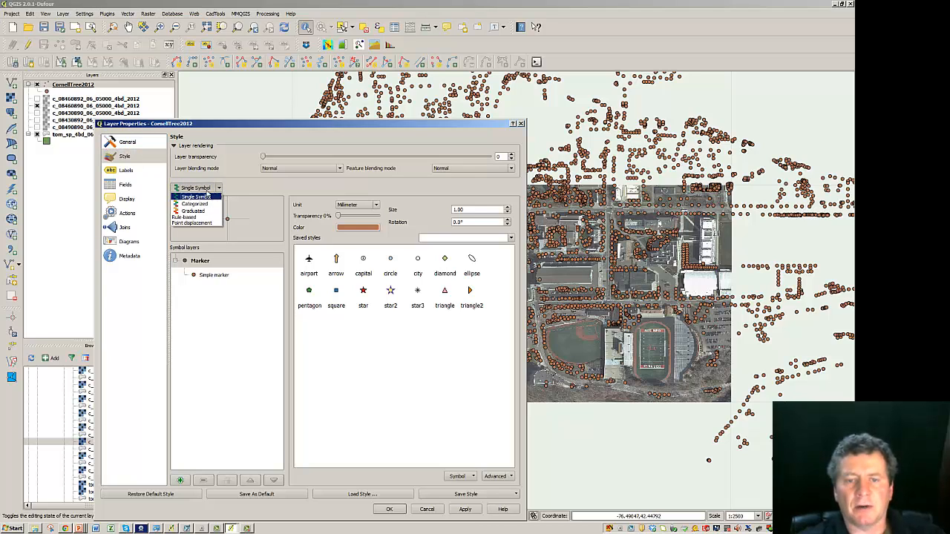
click(187, 218)
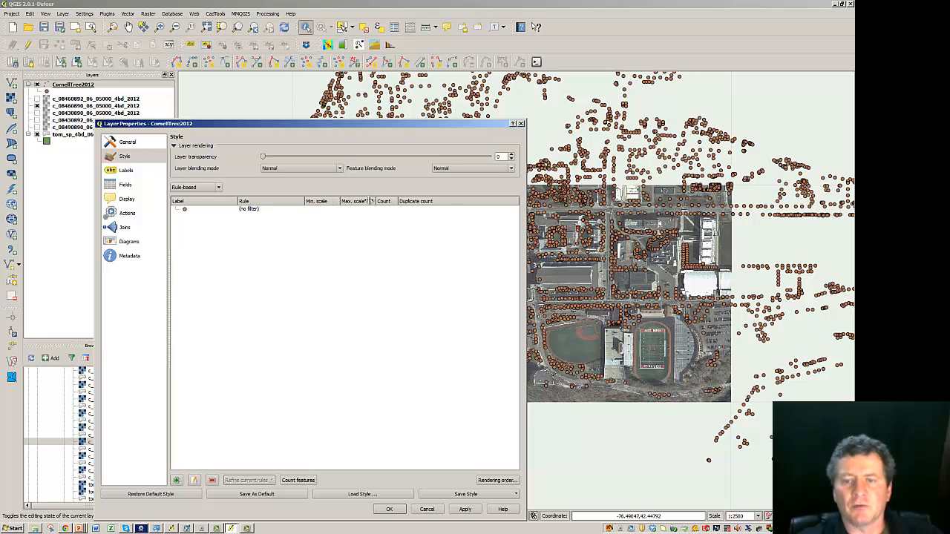
Step: Label the existing unfiltered style rule Trees and limit its scale range to 1:1000 minimum and 1:10000 maximum
click(202, 212)
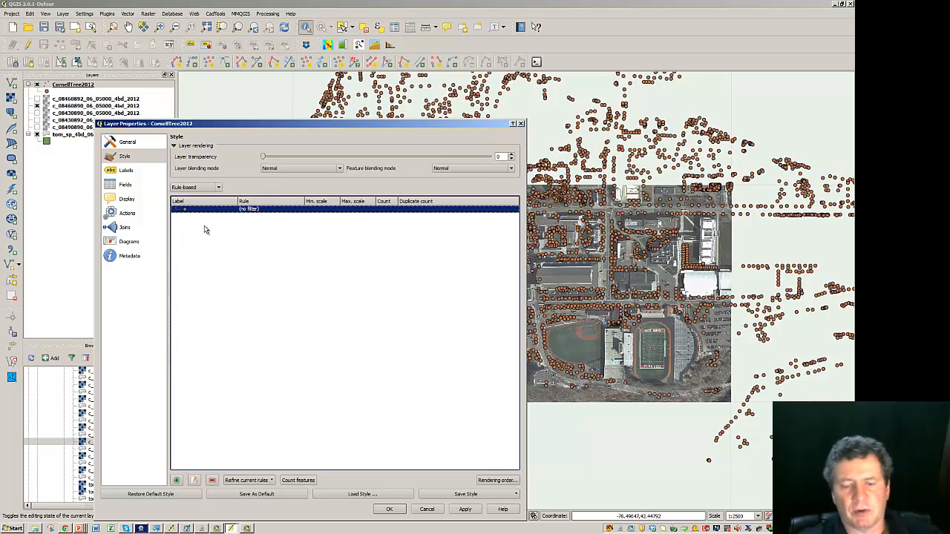
click(197, 483)
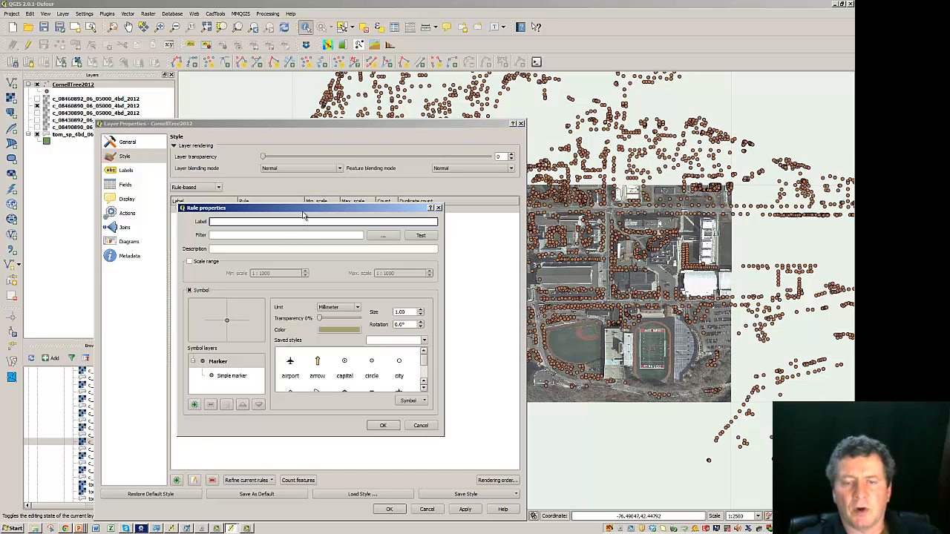
drag(294, 208, 298, 223)
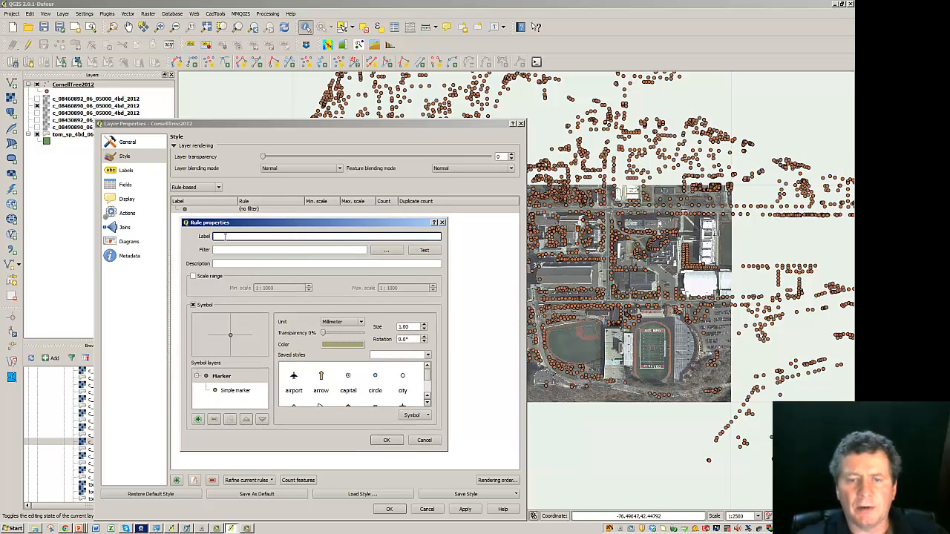
text(Trees)
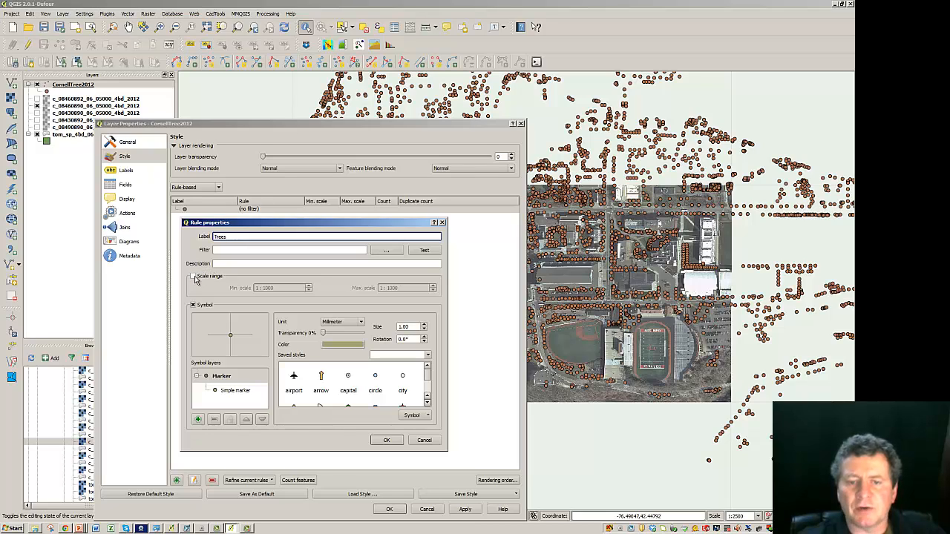
click(194, 277)
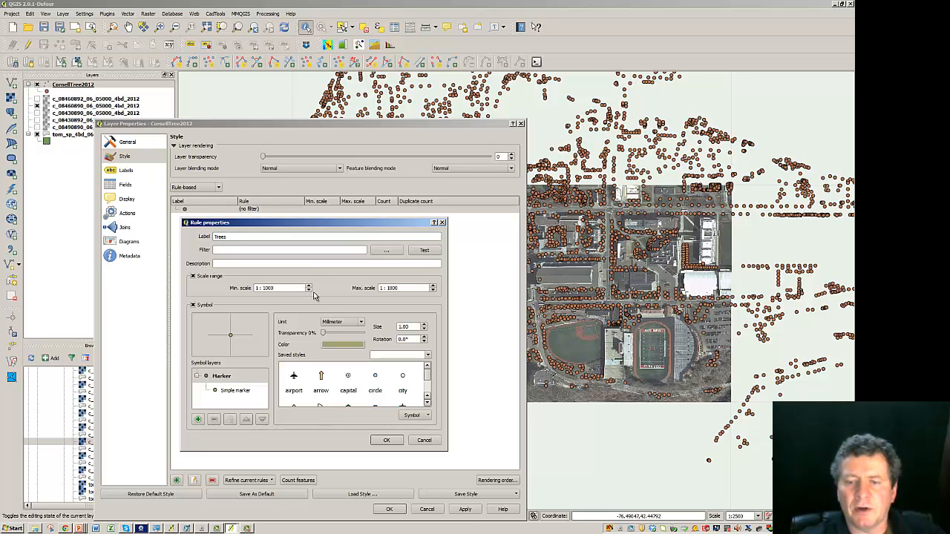
click(433, 286)
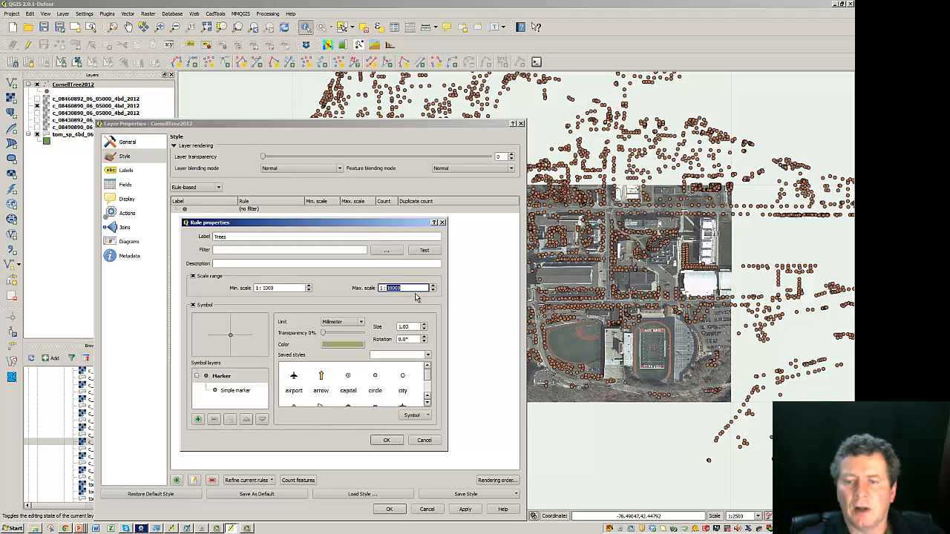
click(415, 296)
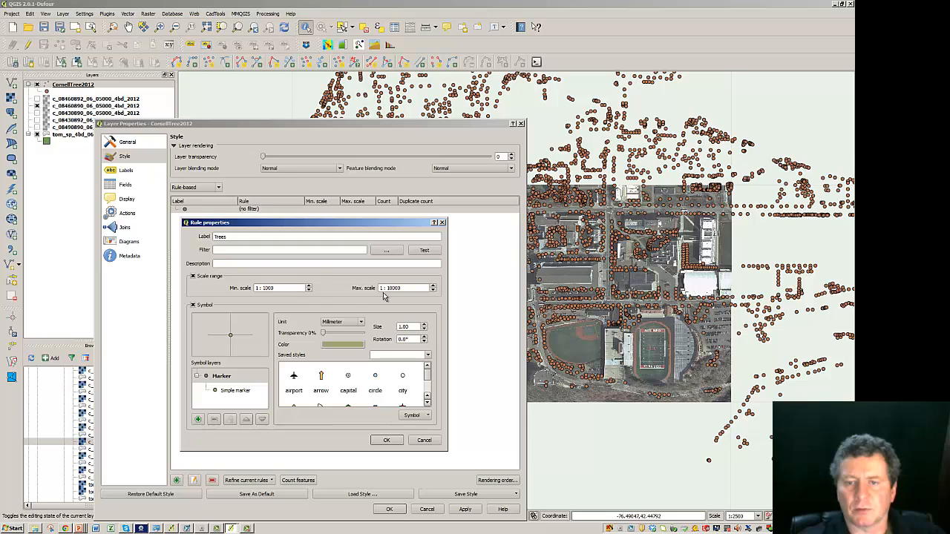
click(389, 441)
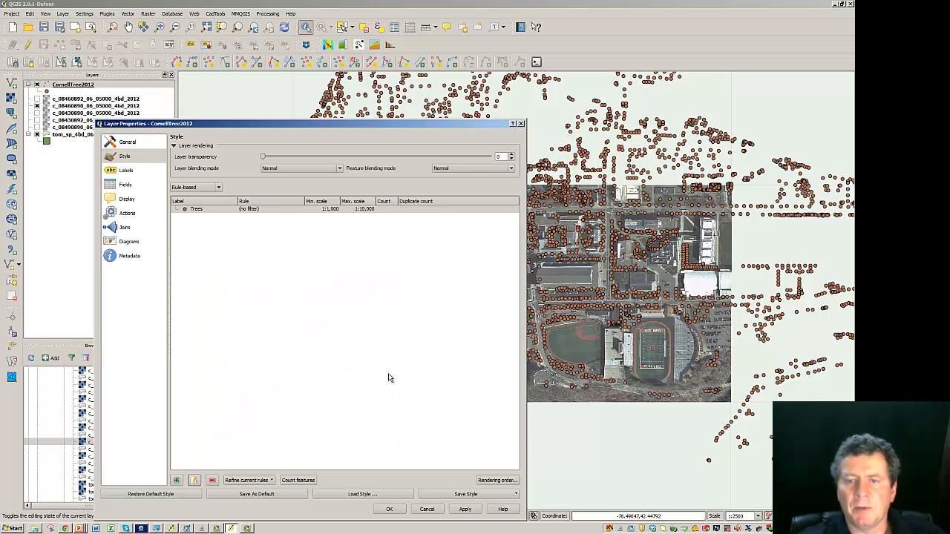
Step: Set the minimum scale of the Trees rule to 1:100 and apply the layer style
double_click(327, 209)
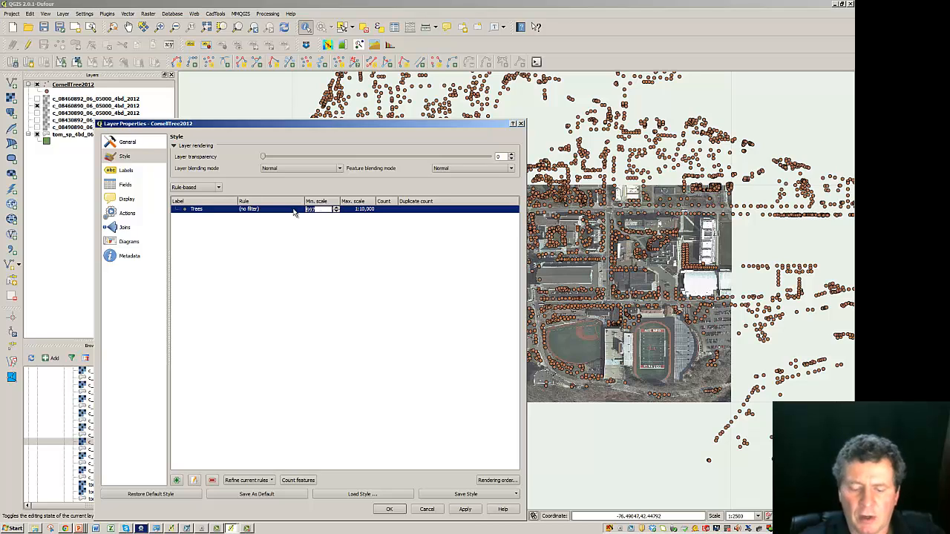
click(288, 249)
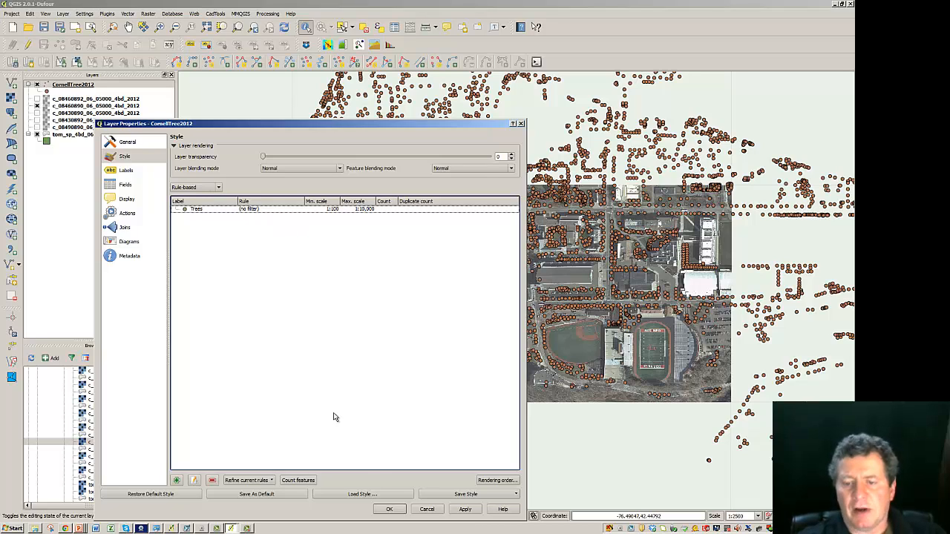
click(464, 510)
click(383, 510)
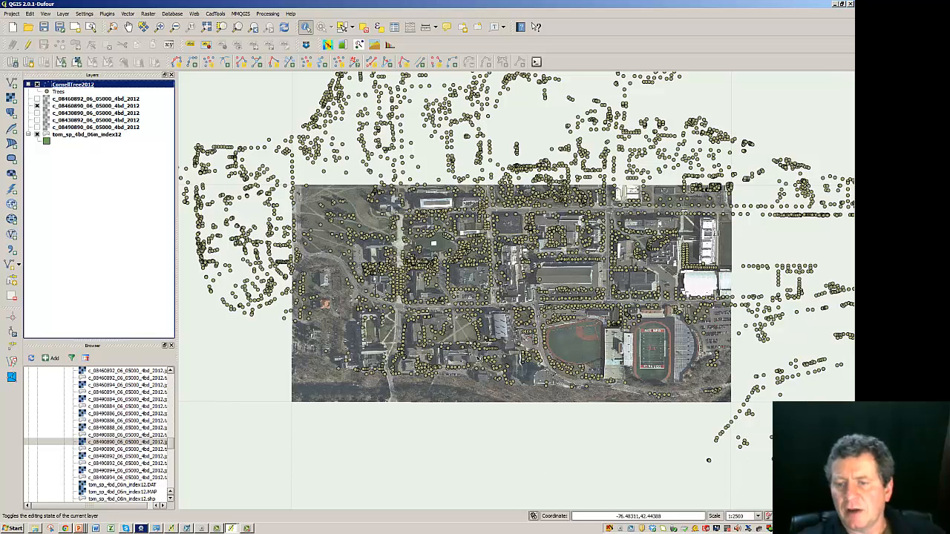
Step: Check at which map scales the tree points are drawn, from the full extent down to a close view of the campus
scroll(433, 329, down, 2)
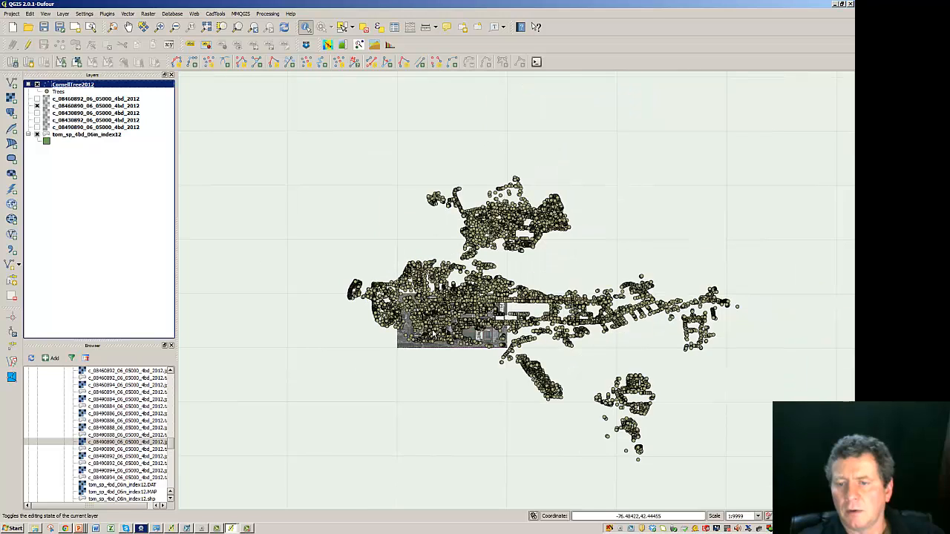
scroll(435, 334, down, 1)
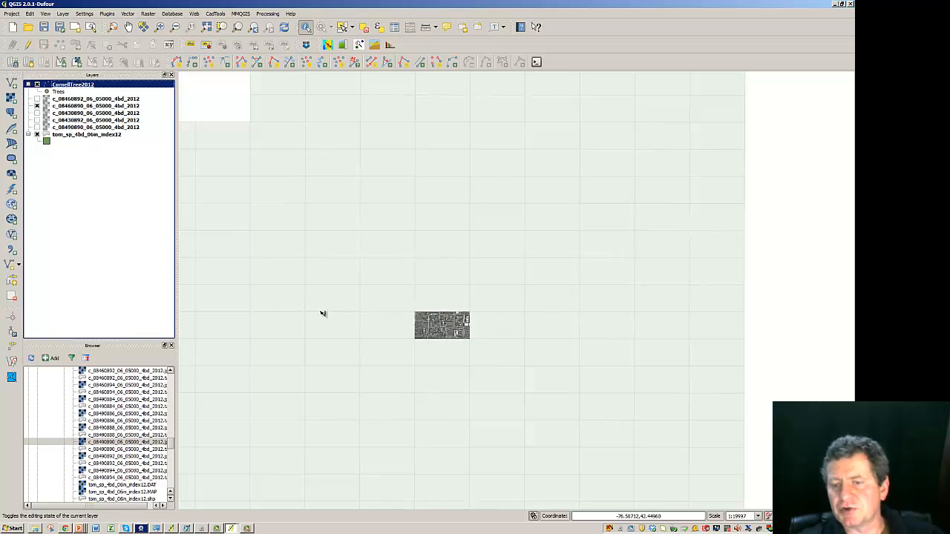
scroll(555, 395, up, 1)
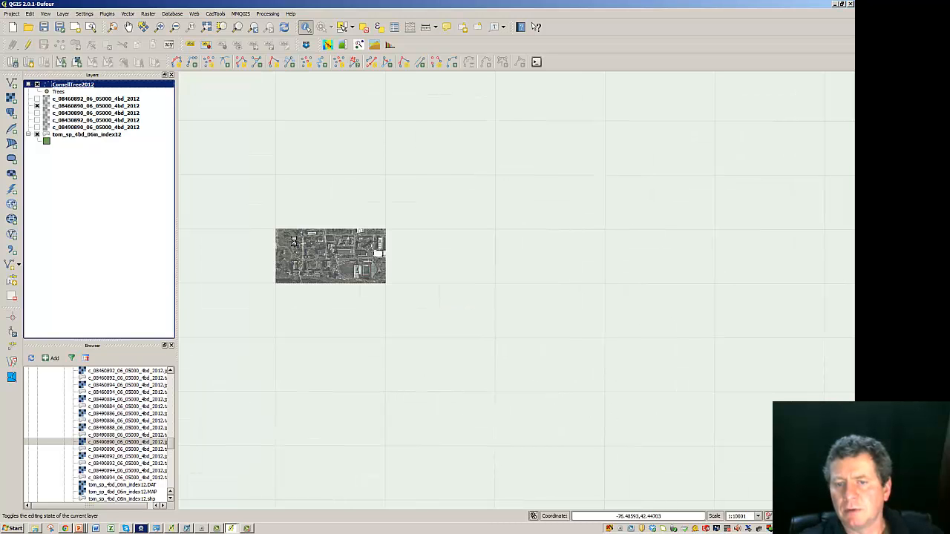
scroll(294, 242, up, 1)
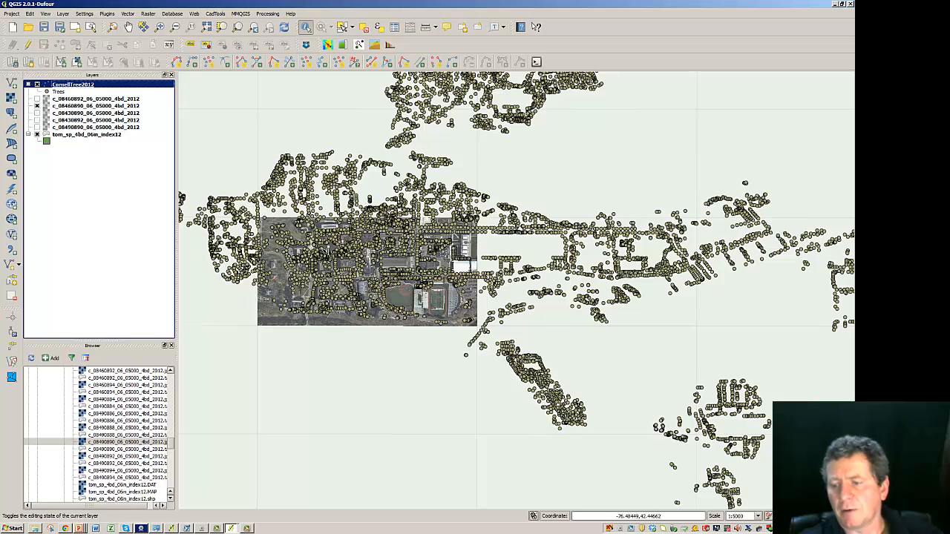
scroll(326, 253, up, 1)
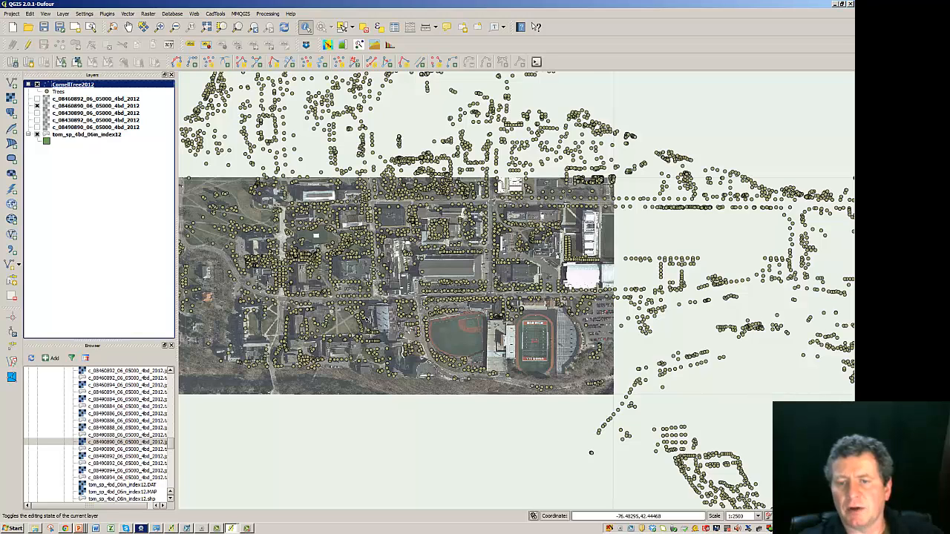
scroll(364, 318, down, 2)
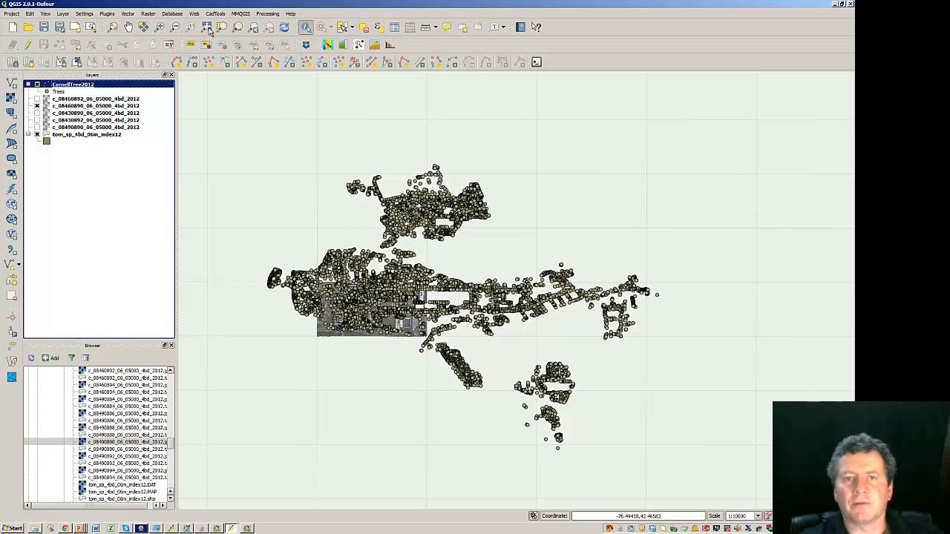
click(208, 26)
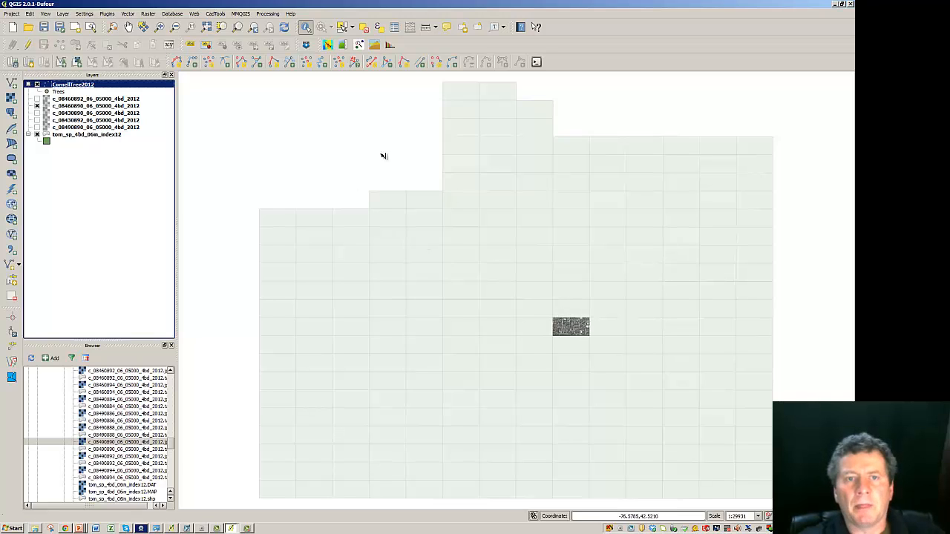
scroll(571, 326, down, 1)
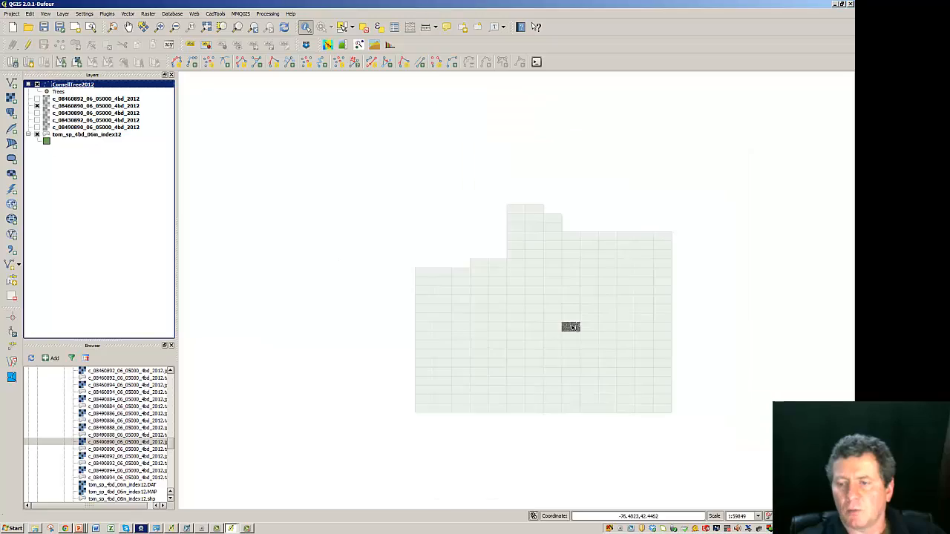
scroll(571, 323, up, 2)
scroll(571, 326, up, 3)
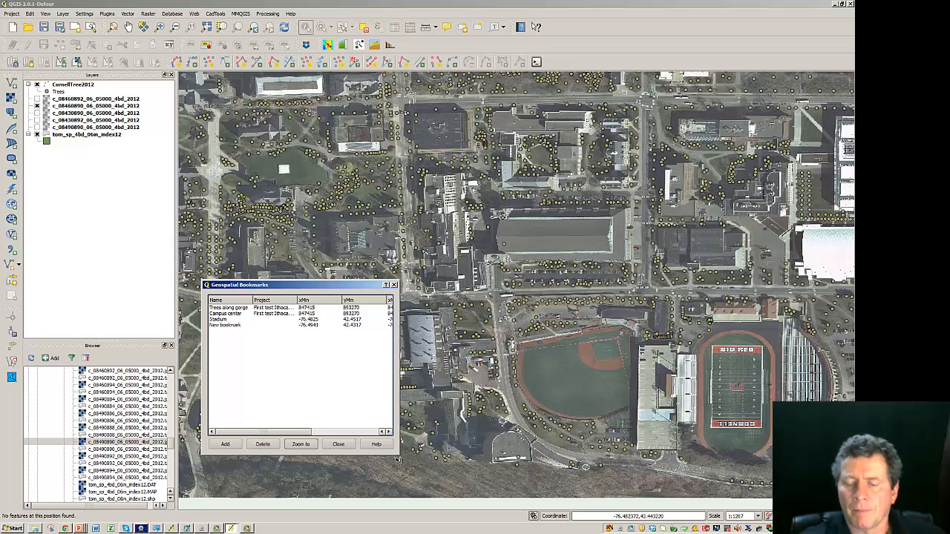
Step: Delete the existing geospatial bookmarks Trees along gorge, Campus center, Stadium and New bookmark
click(228, 308)
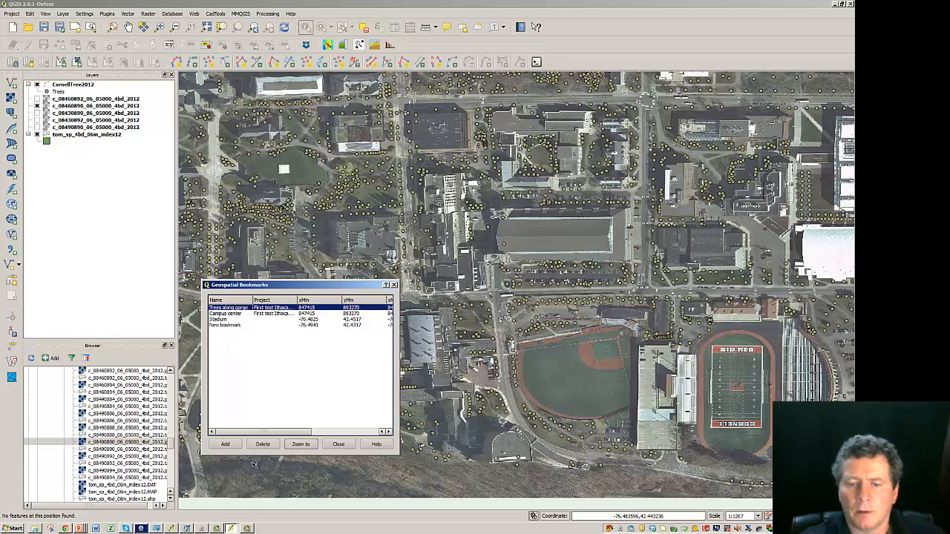
click(263, 445)
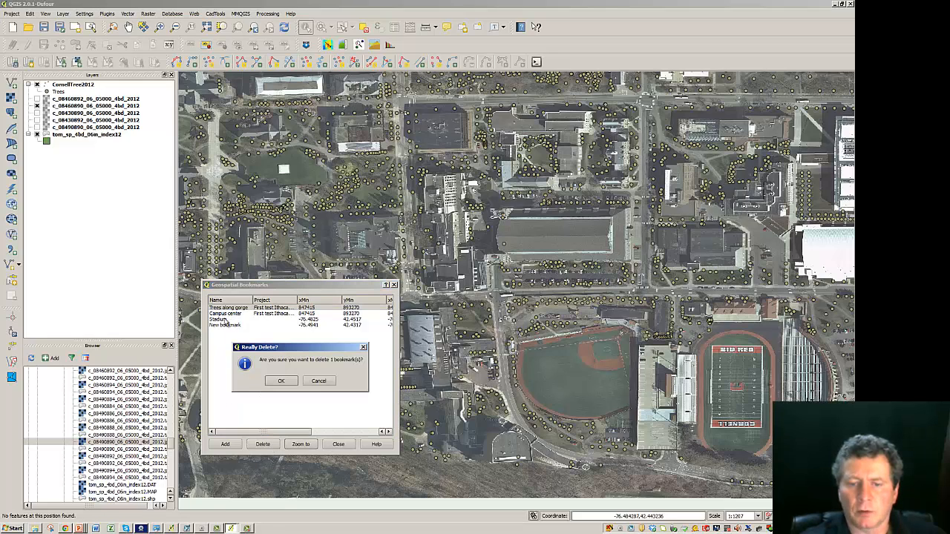
click(272, 382)
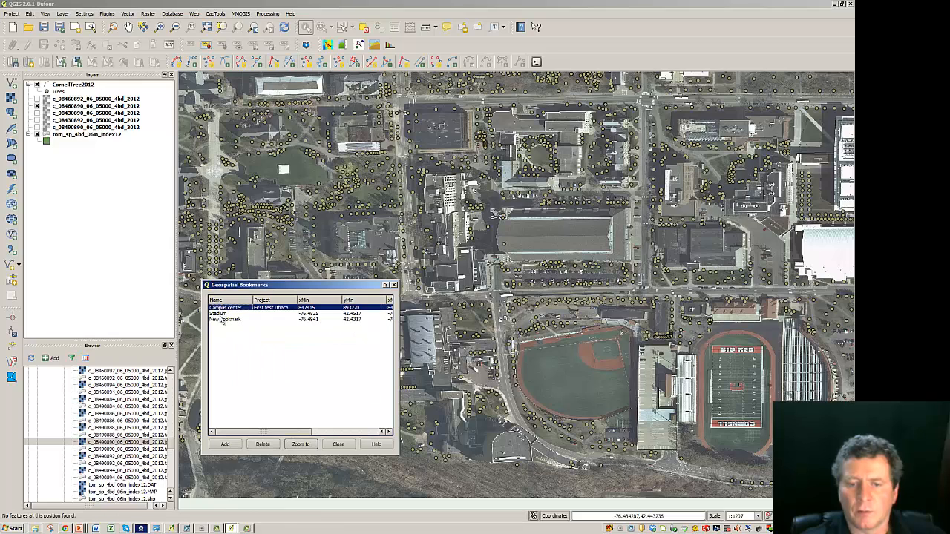
click(263, 444)
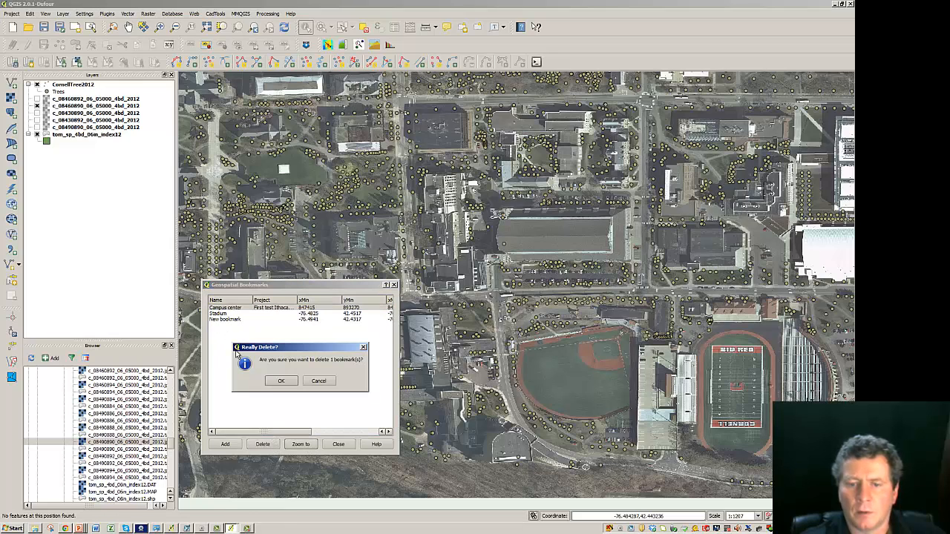
click(281, 381)
click(222, 309)
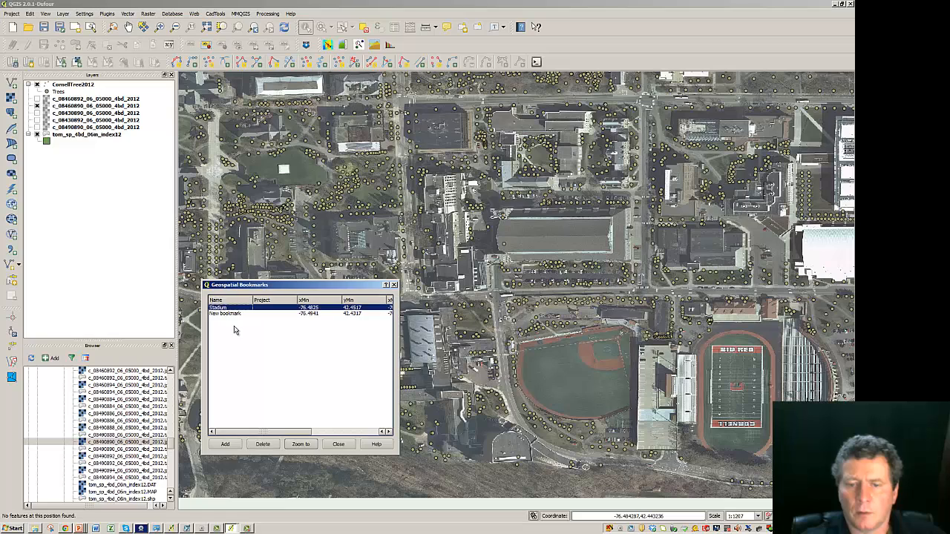
click(261, 445)
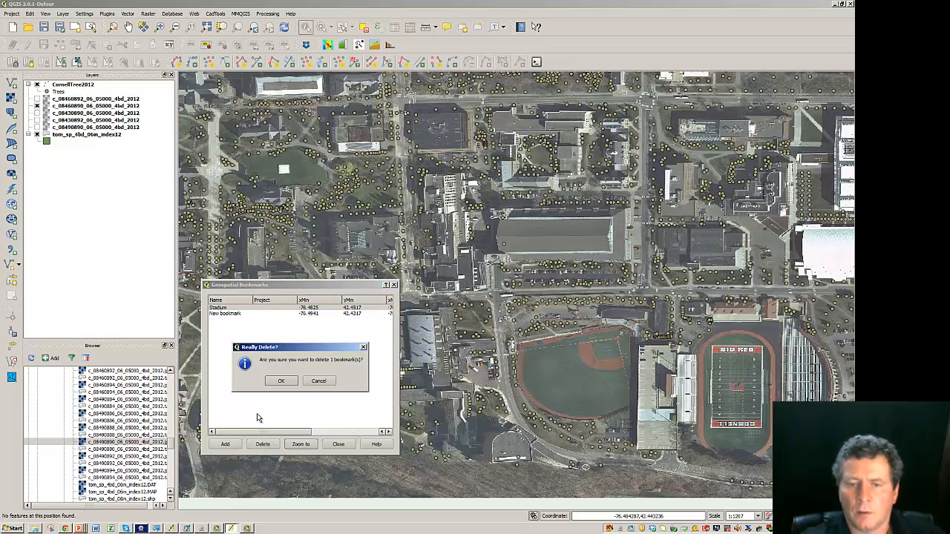
click(281, 381)
click(228, 310)
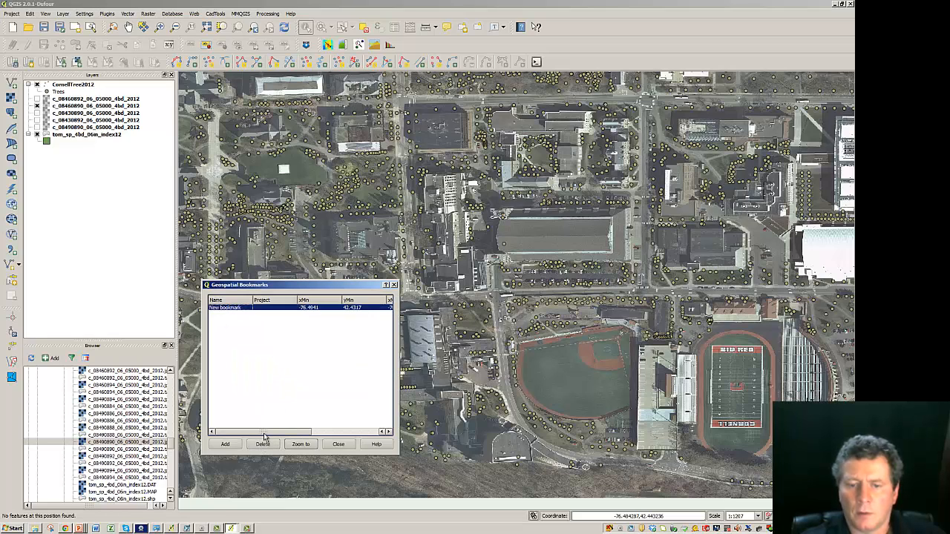
click(263, 444)
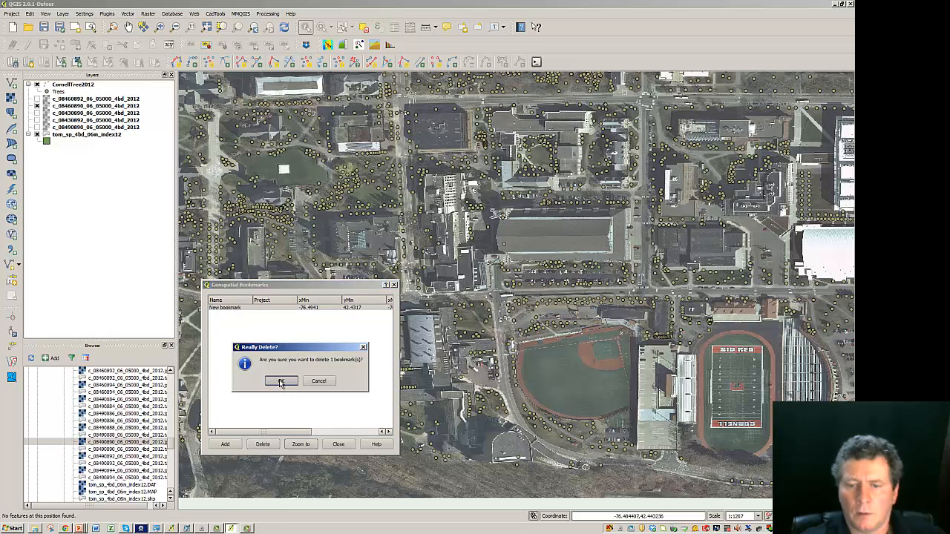
click(282, 382)
Step: Add a geospatial bookmark of the current map view and name it Stadium
click(225, 444)
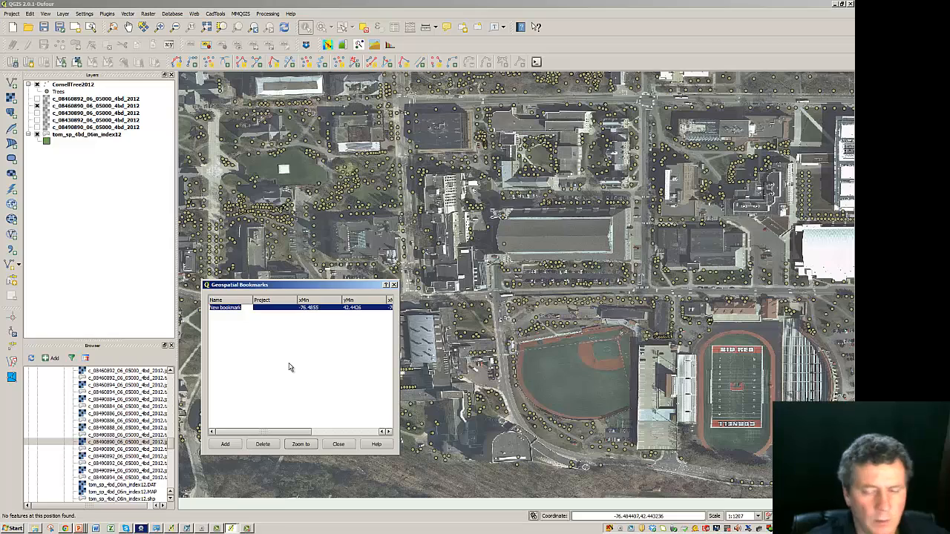
text(Stadium)
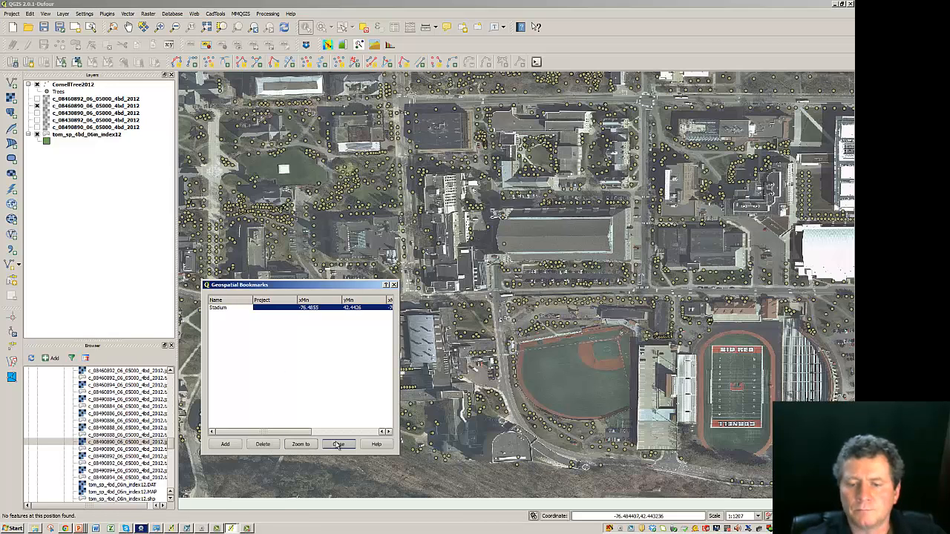
click(338, 444)
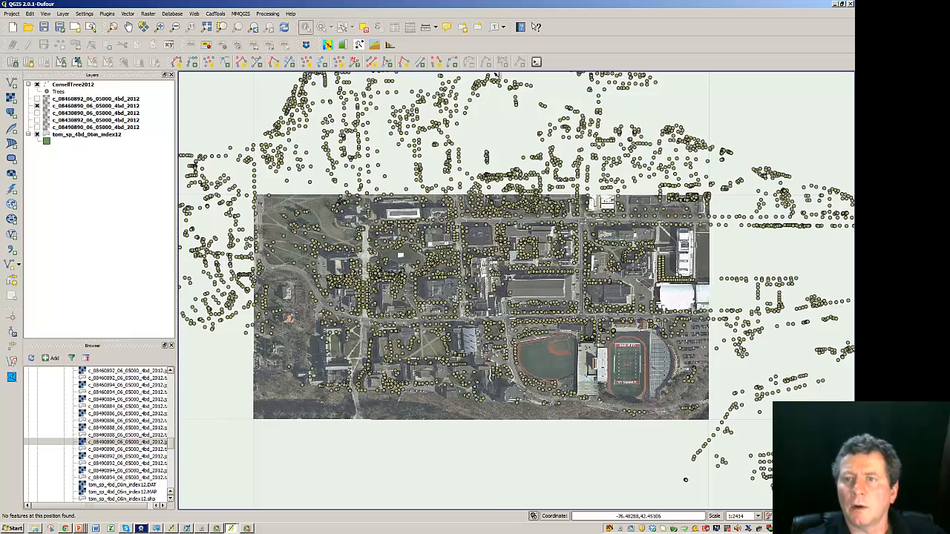
Step: Bookmark the current wider campus view under its default name and return the map to the Stadium bookmark
click(461, 27)
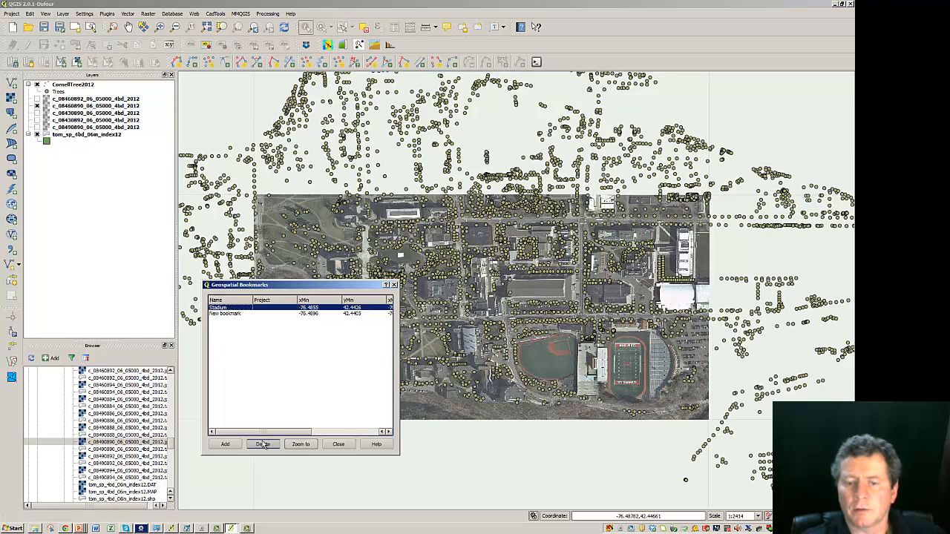
click(299, 444)
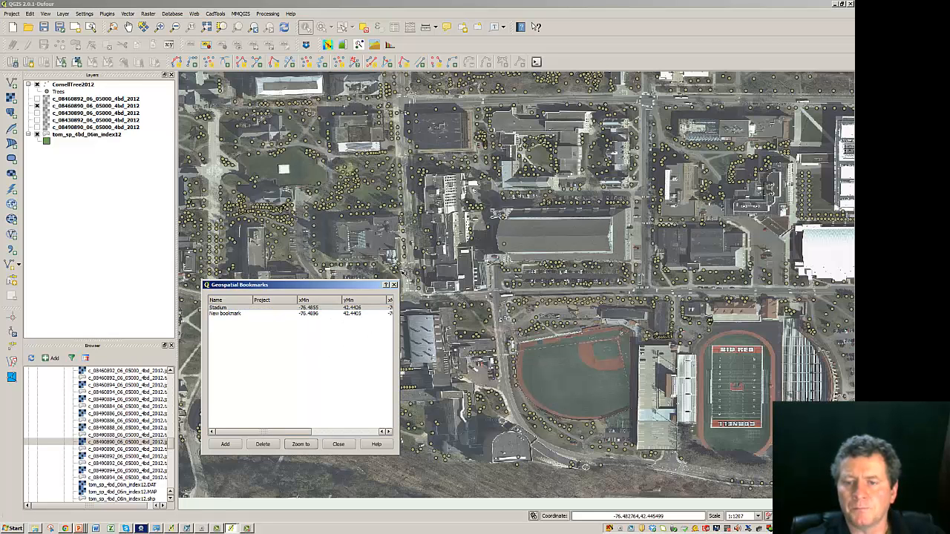
click(396, 286)
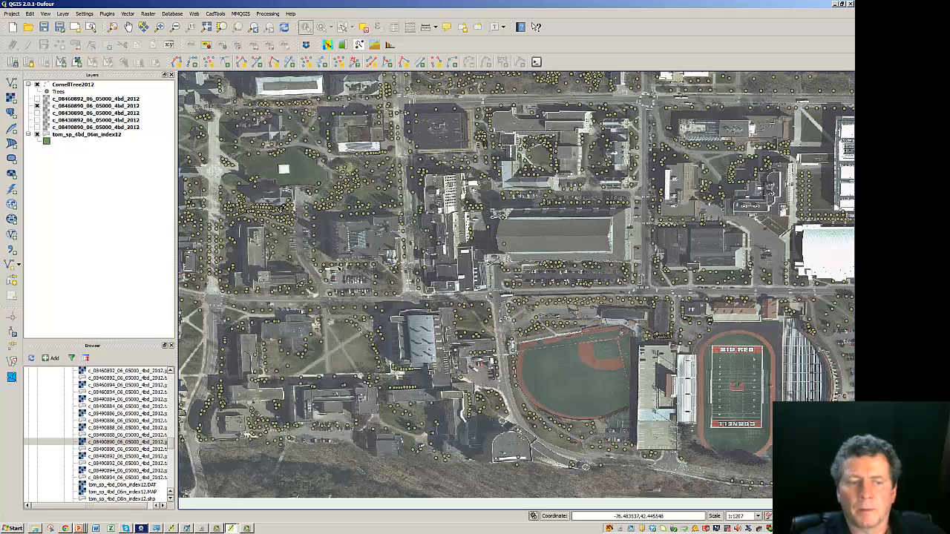